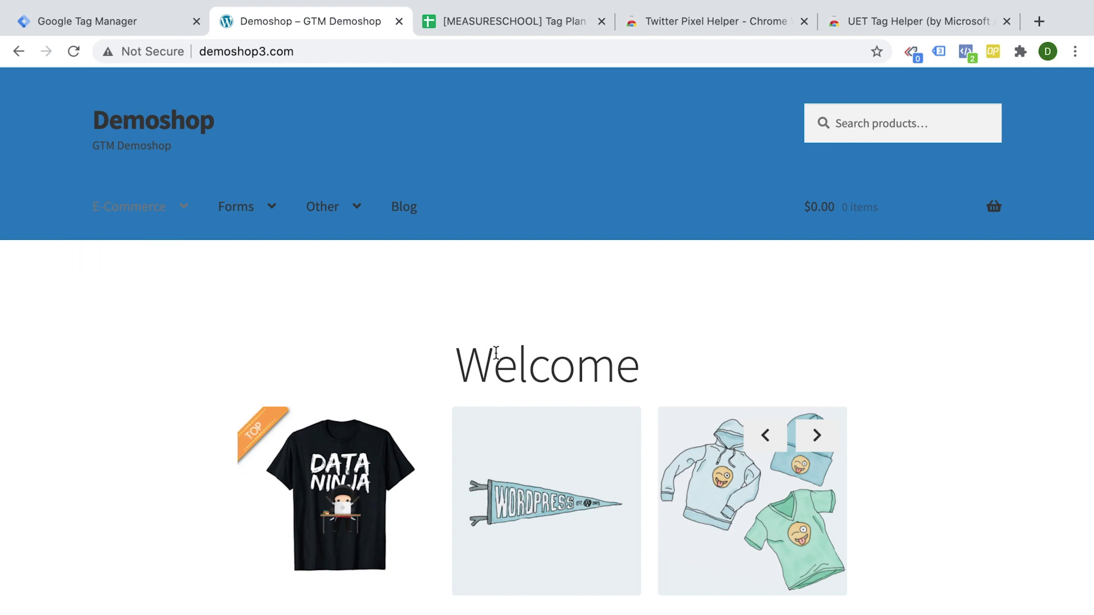
- View the Demoshop page source, highlight the Facebook Pixel and gtag code, then return to the shop
right_click(114, 323)
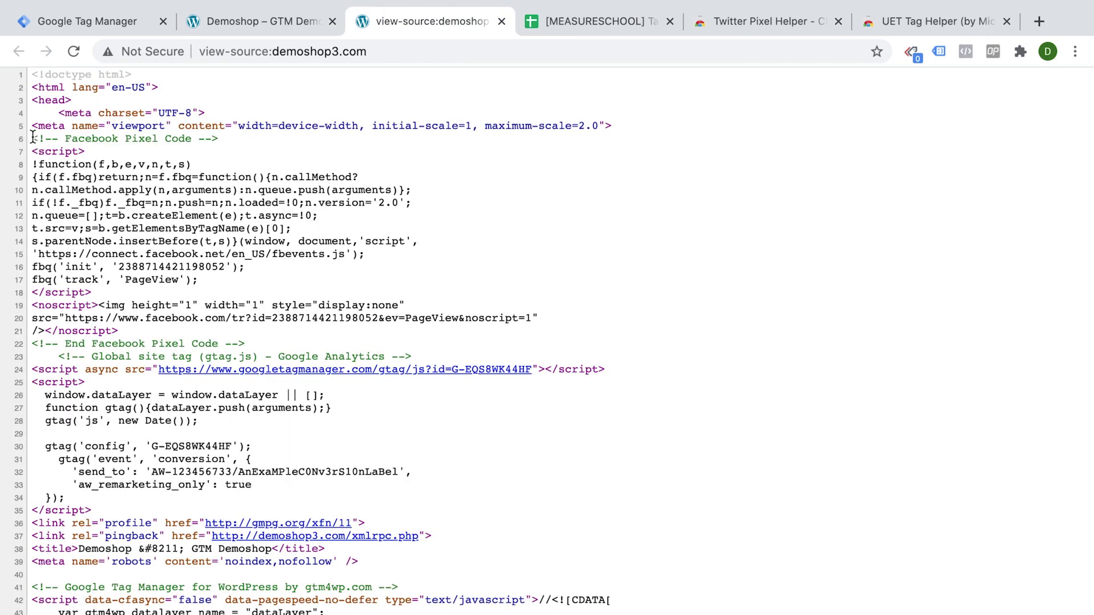
left_click_drag(33, 137, 102, 293)
scroll(38, 283, "down", 1)
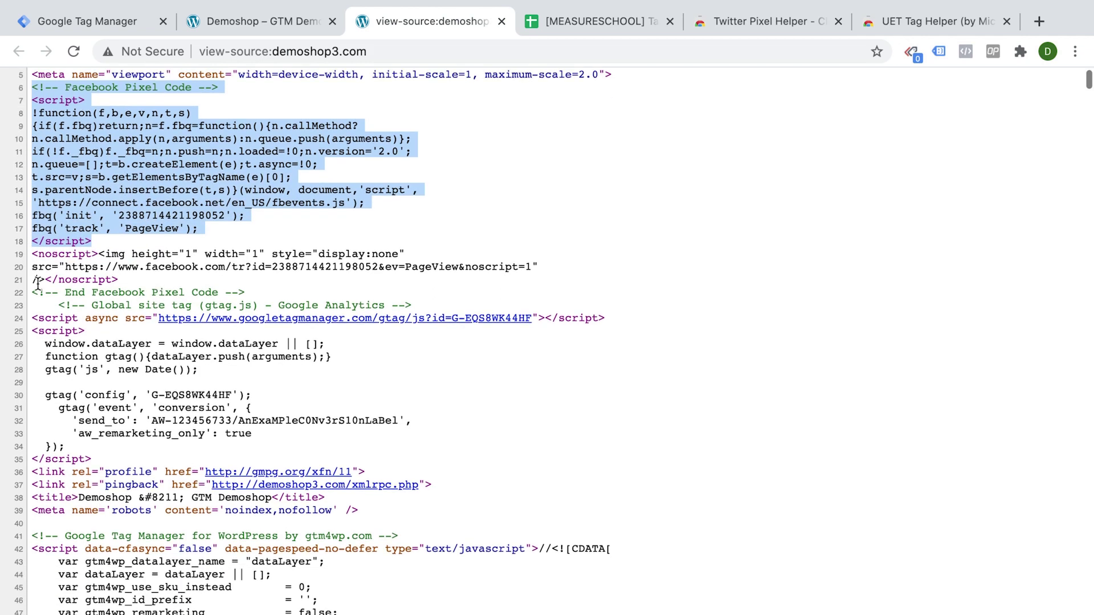
left_click_drag(33, 293, 98, 447)
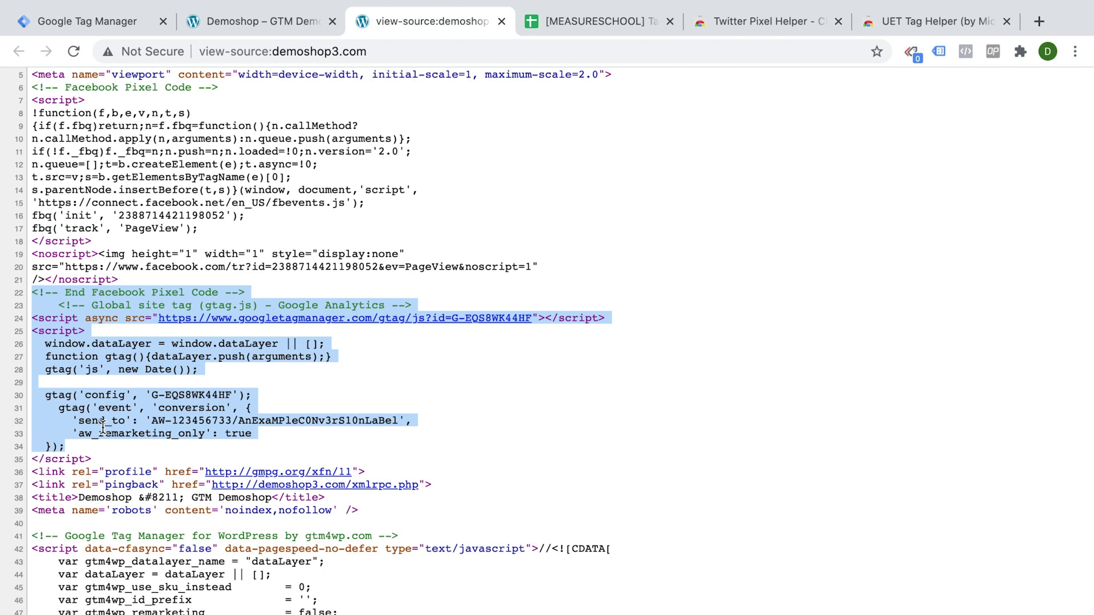
left_click(269, 32)
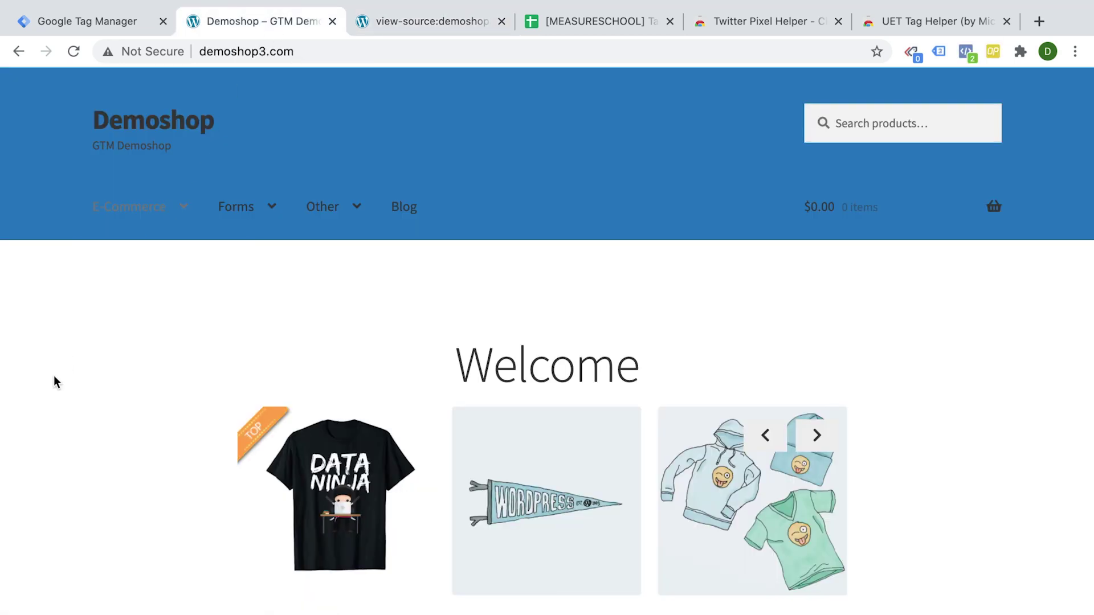
- Check Tag Assistant and Facebook Pixel Helper (one pixel, PageView) and view ObservePoint's extension options
left_click(939, 53)
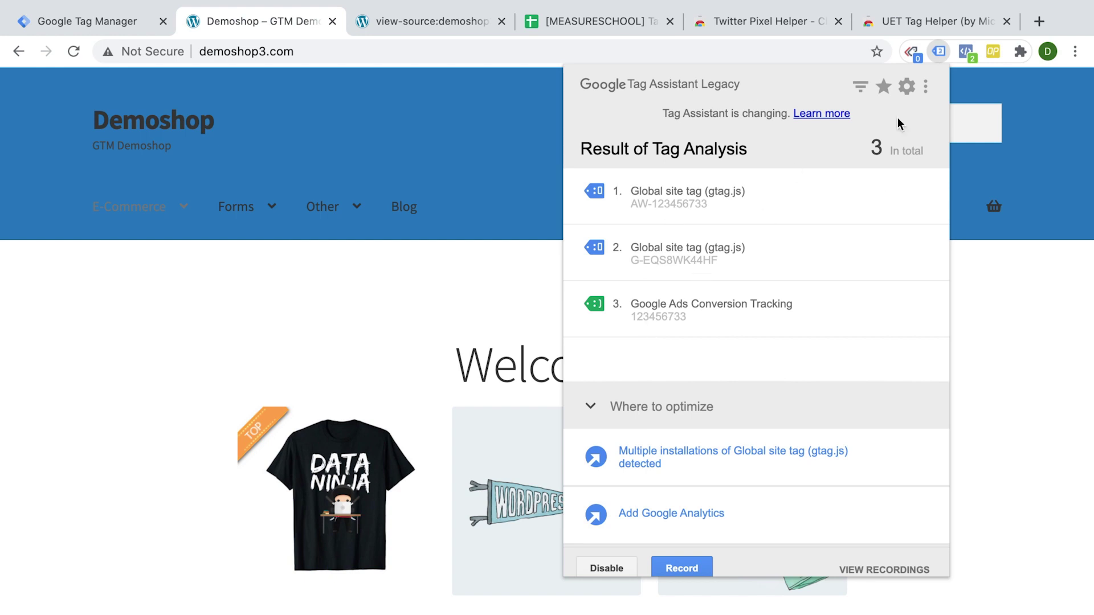
left_click(966, 52)
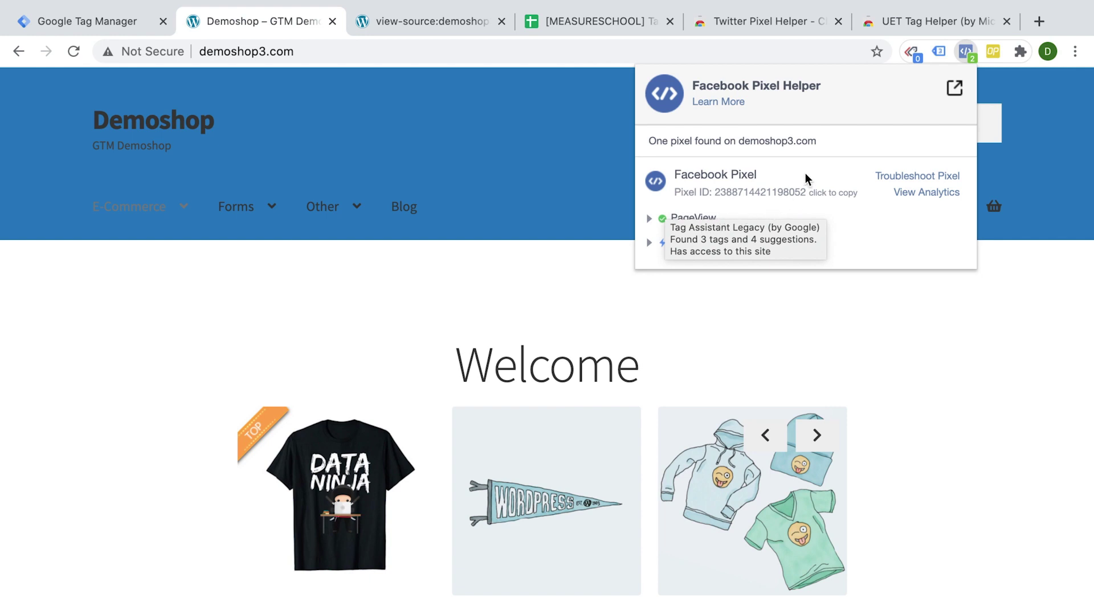
right_click(992, 52)
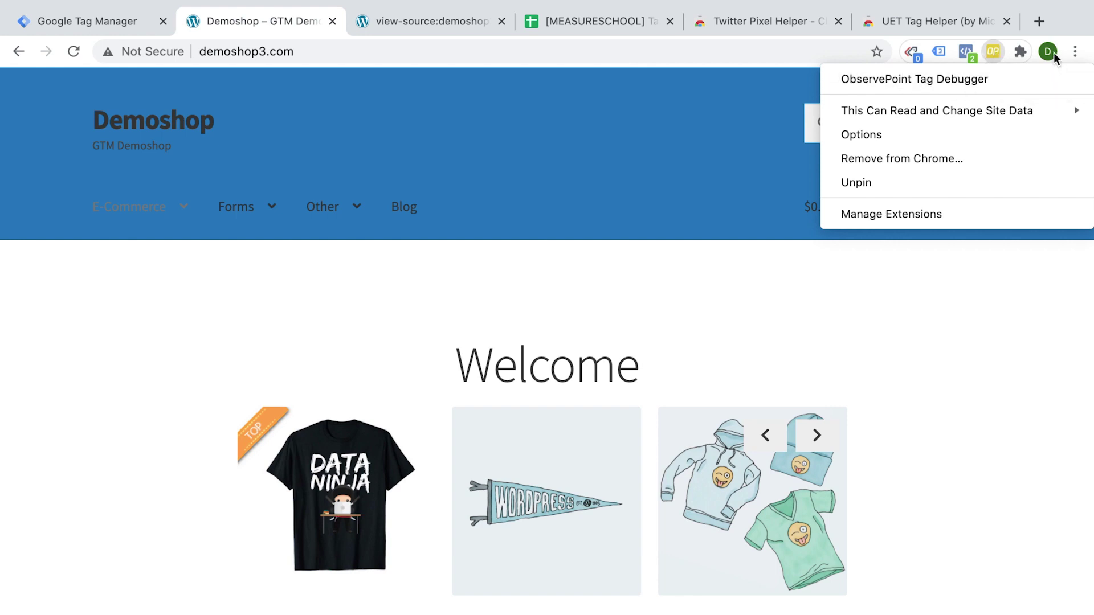
left_click(1075, 56)
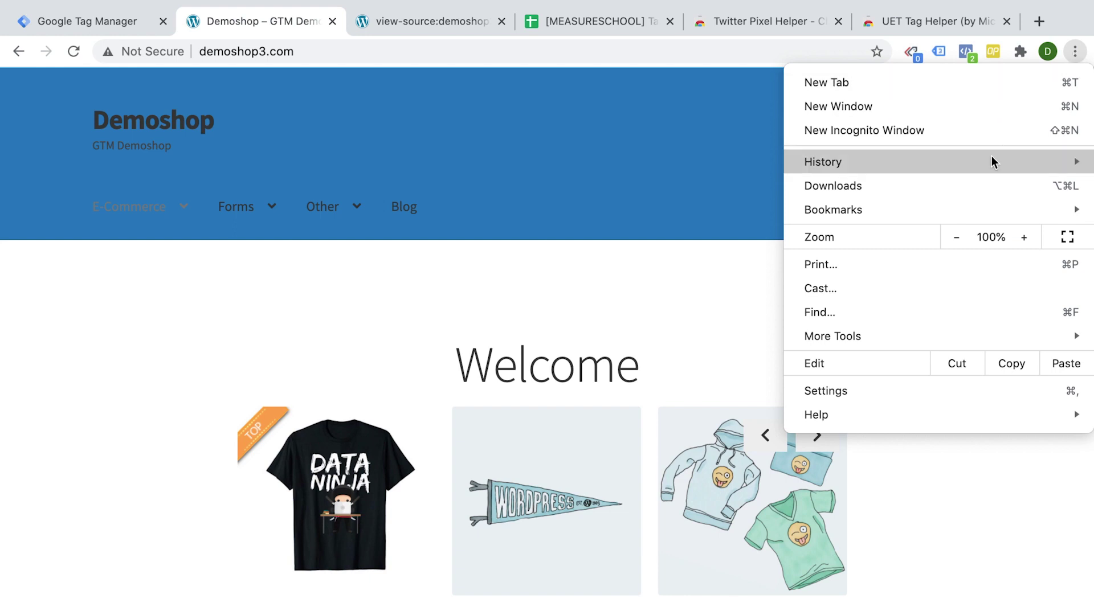
mouse_move(833, 336)
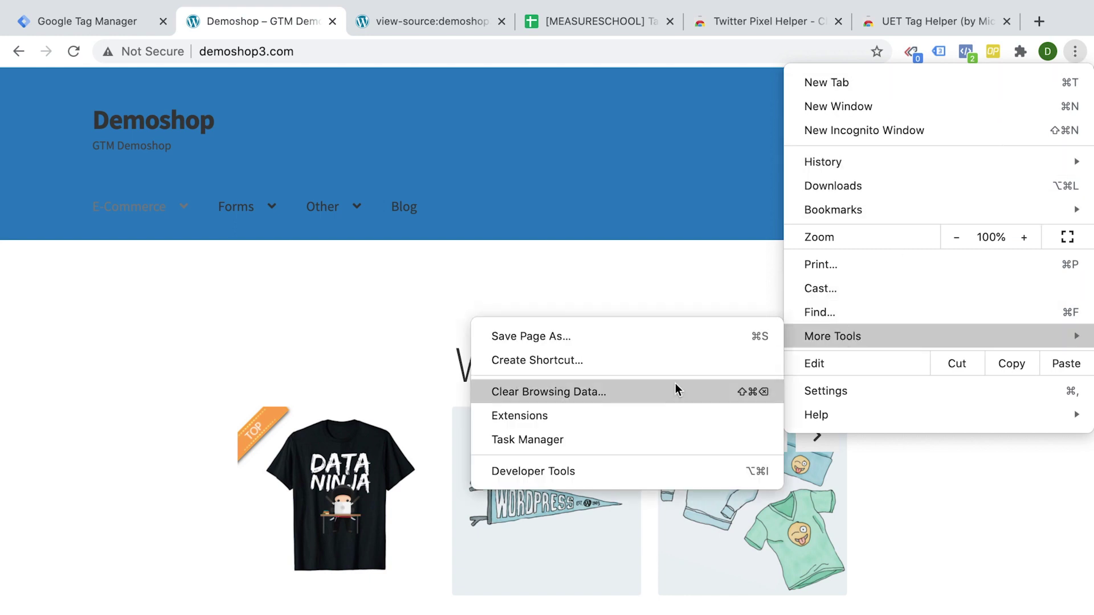
- Reload Demoshop with DevTools' ObservePoint panel to list its Google Ads, Facebook and Global Site tags
left_click(567, 473)
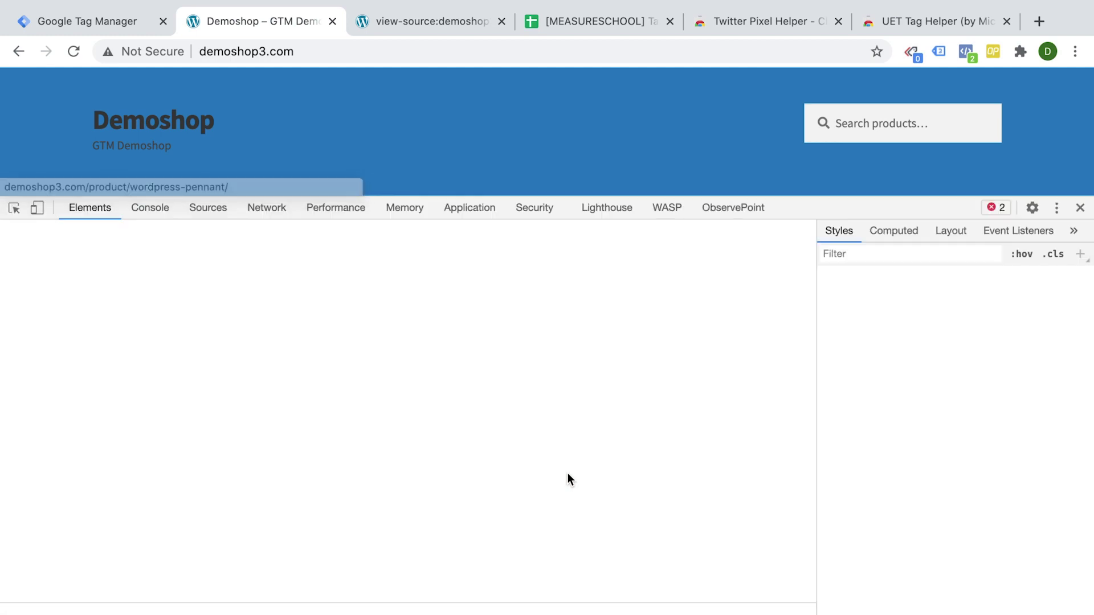
left_click(726, 208)
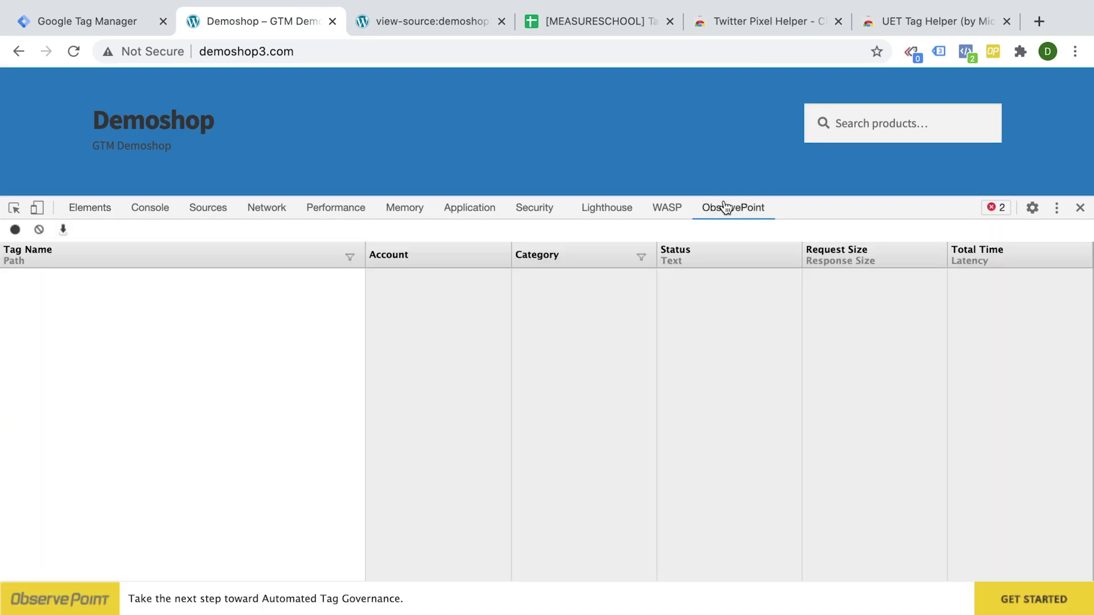
left_click(74, 52)
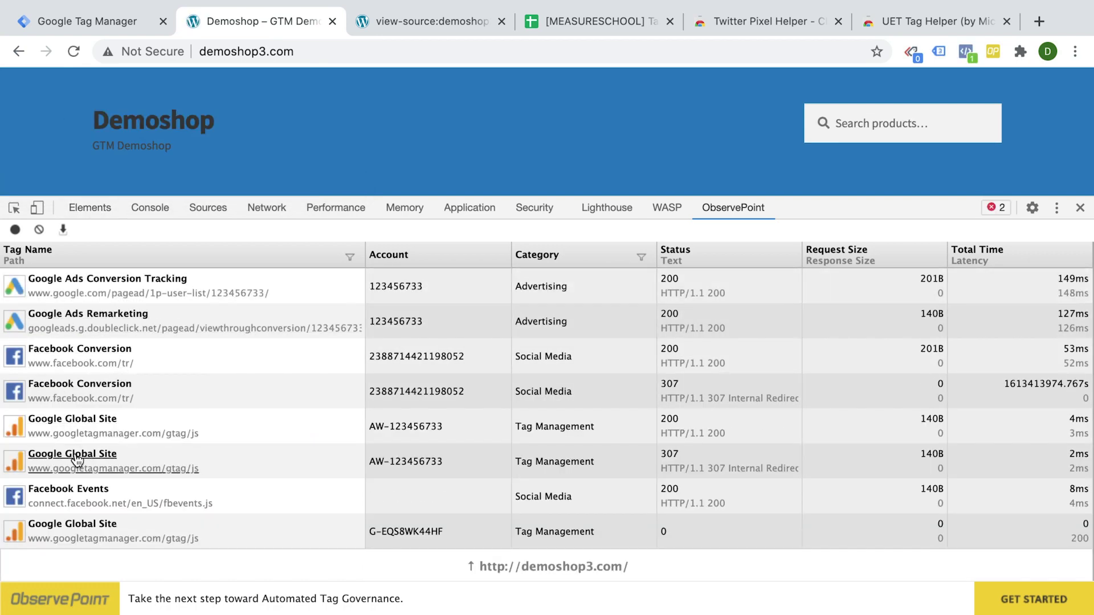
scroll(75, 312, "down", 1)
scroll(66, 385, "down", 4)
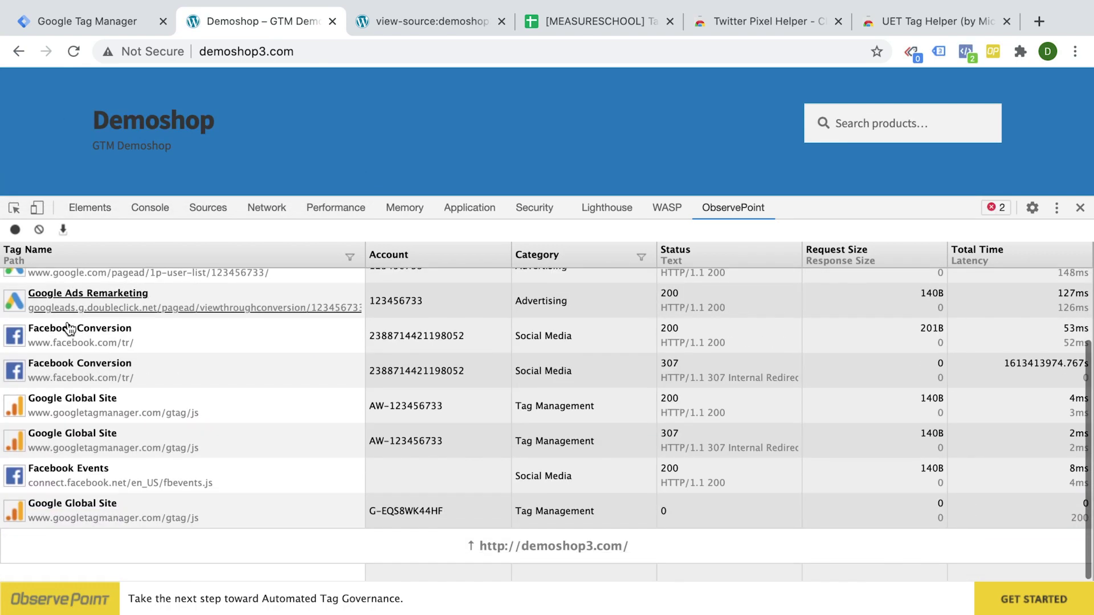
scroll(14, 339, "up", 3)
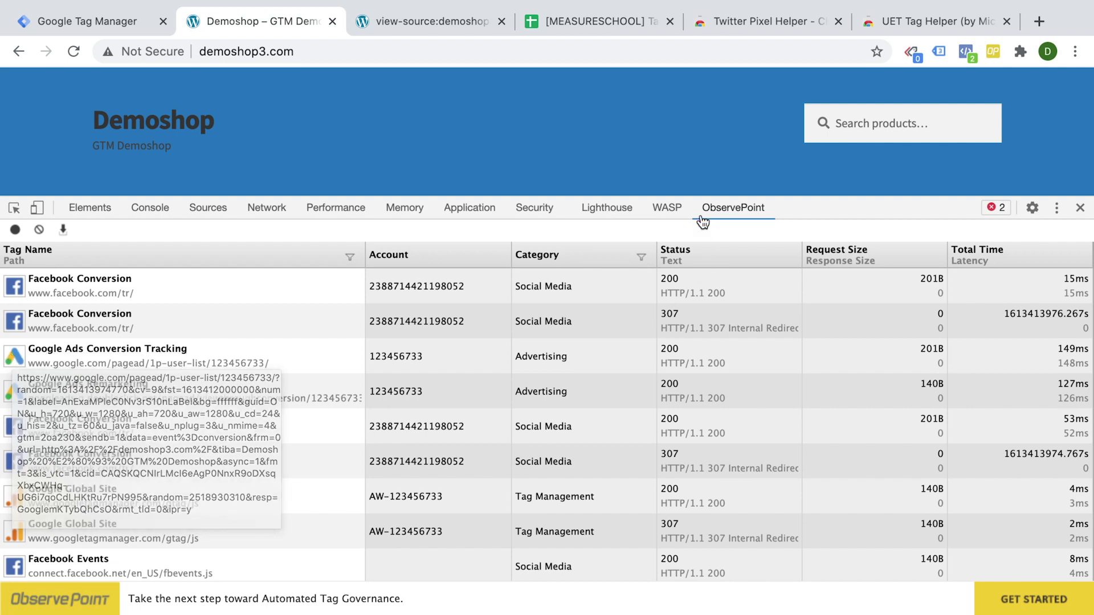
left_click(668, 209)
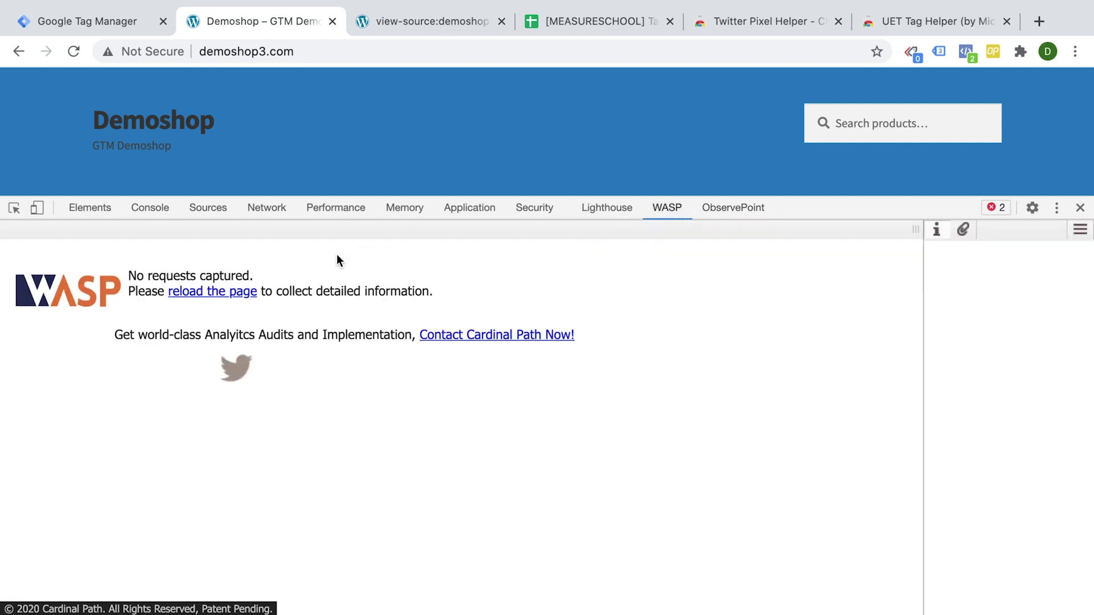
- Reload the page under WASP and inspect the scripts.js request details
left_click(76, 51)
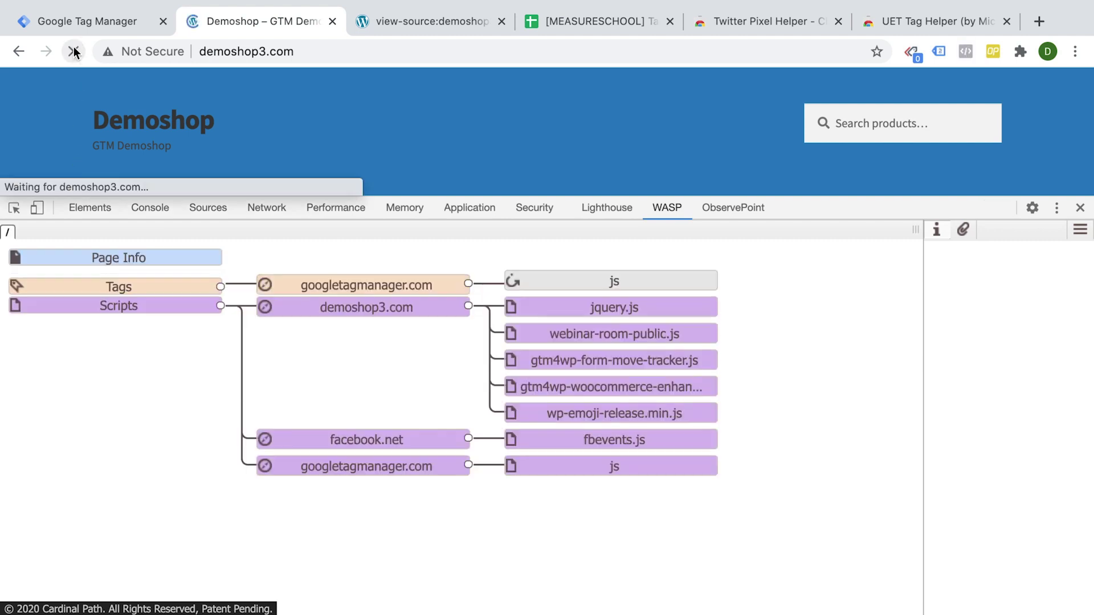
scroll(452, 384, "down", 4)
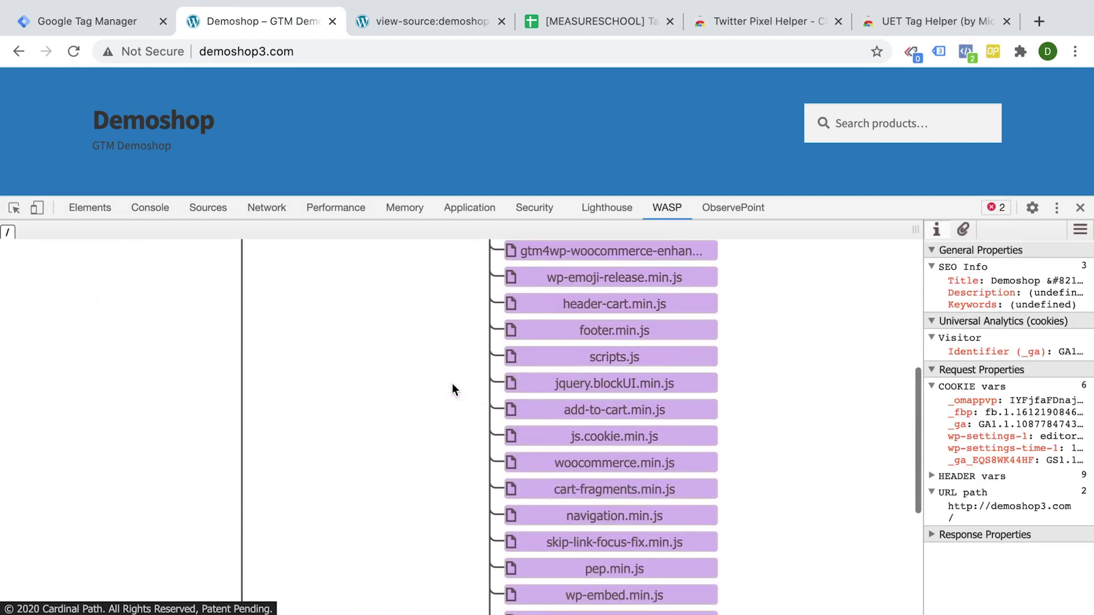
scroll(451, 383, "down", 1)
left_click(649, 319)
scroll(643, 346, "down", 5)
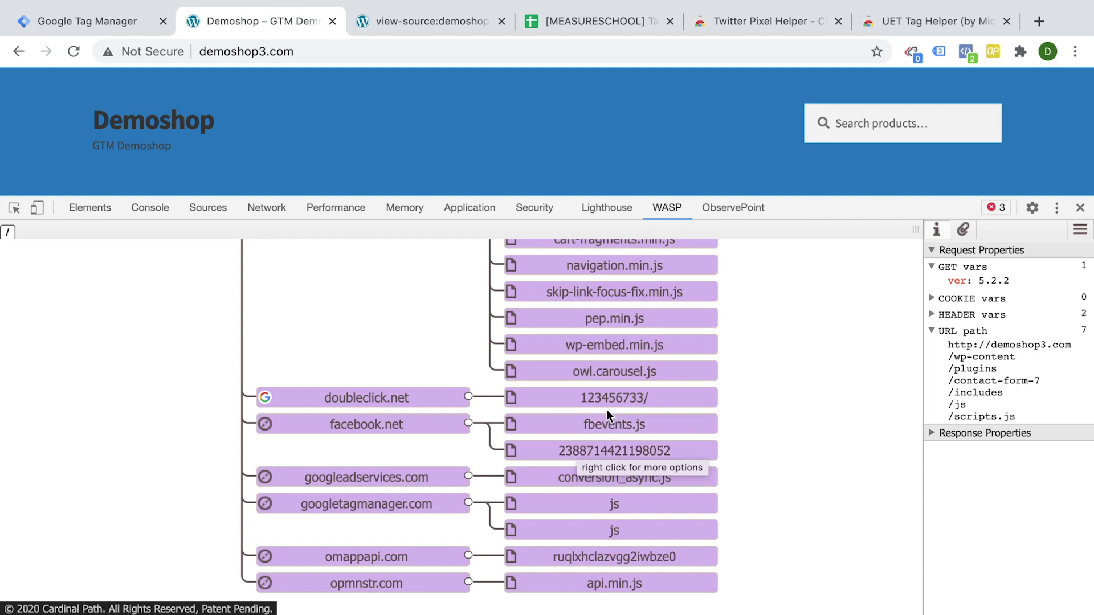
scroll(613, 399, "up", 10)
scroll(614, 399, "up", 4)
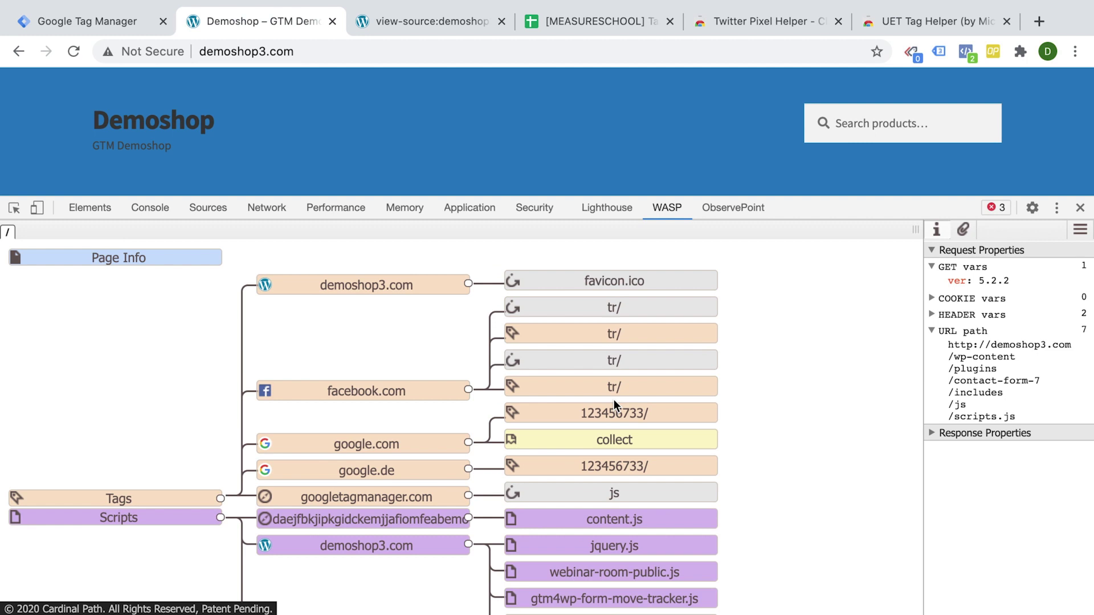
- Browse the Twitter Pixel Helper and UET Tag Helper listings, then close DevTools on Demoshop
left_click(772, 7)
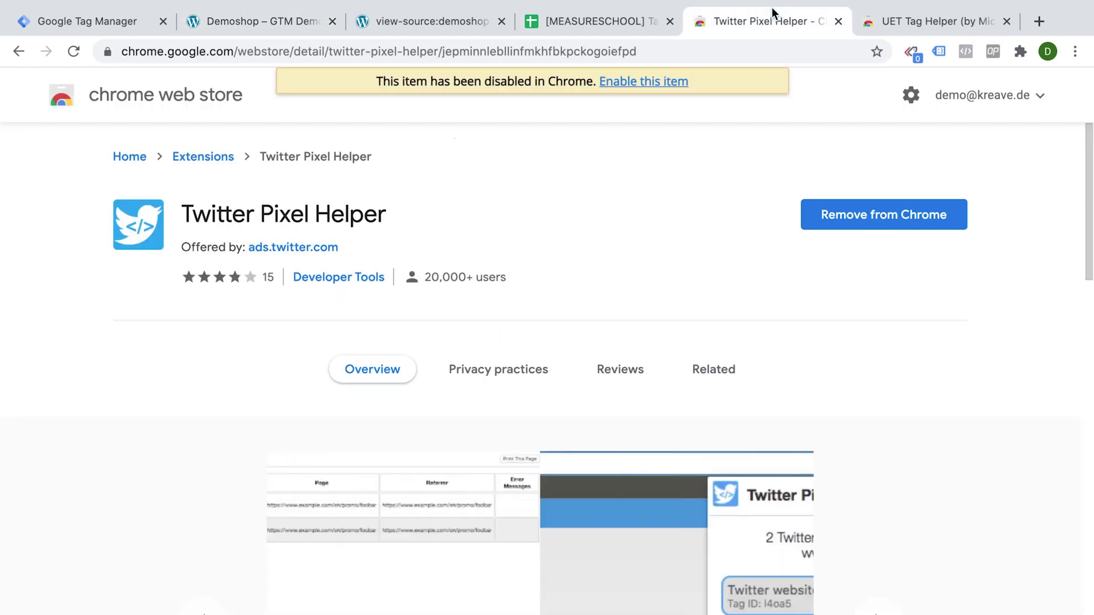
left_click(880, 20)
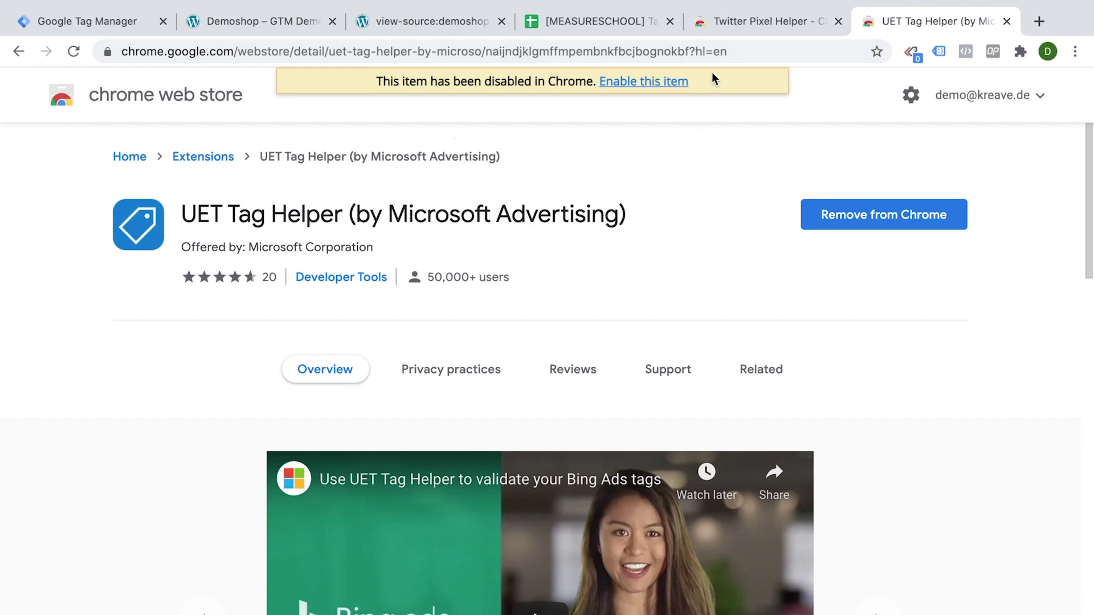
left_click(283, 11)
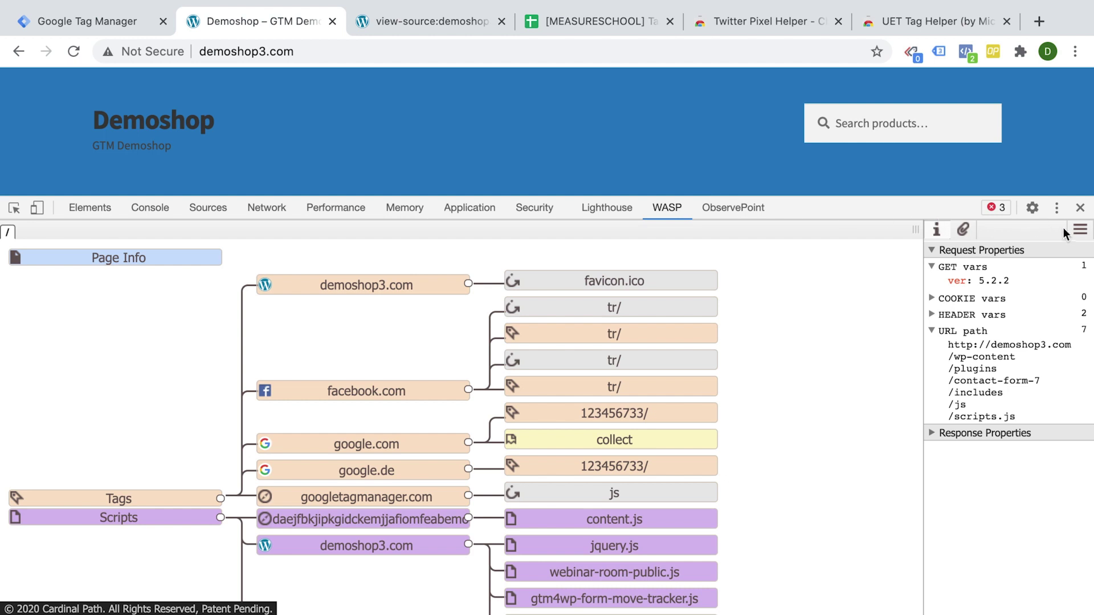
left_click(1081, 208)
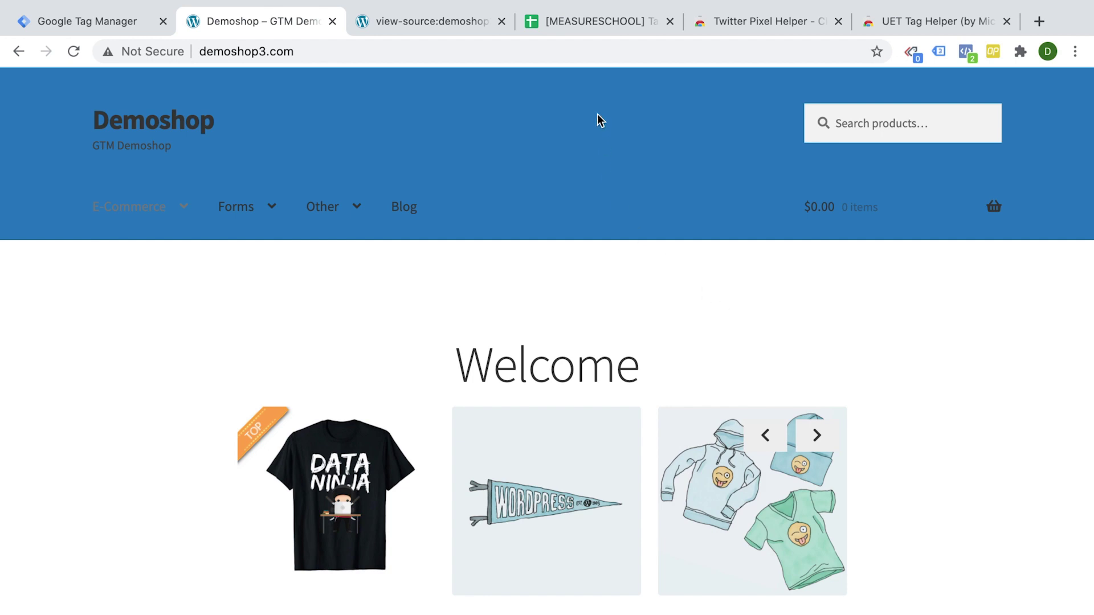
- Switch to the Tag Plan spreadsheet, inspect the A1 logo formula, and select A7:A8
left_click(585, 18)
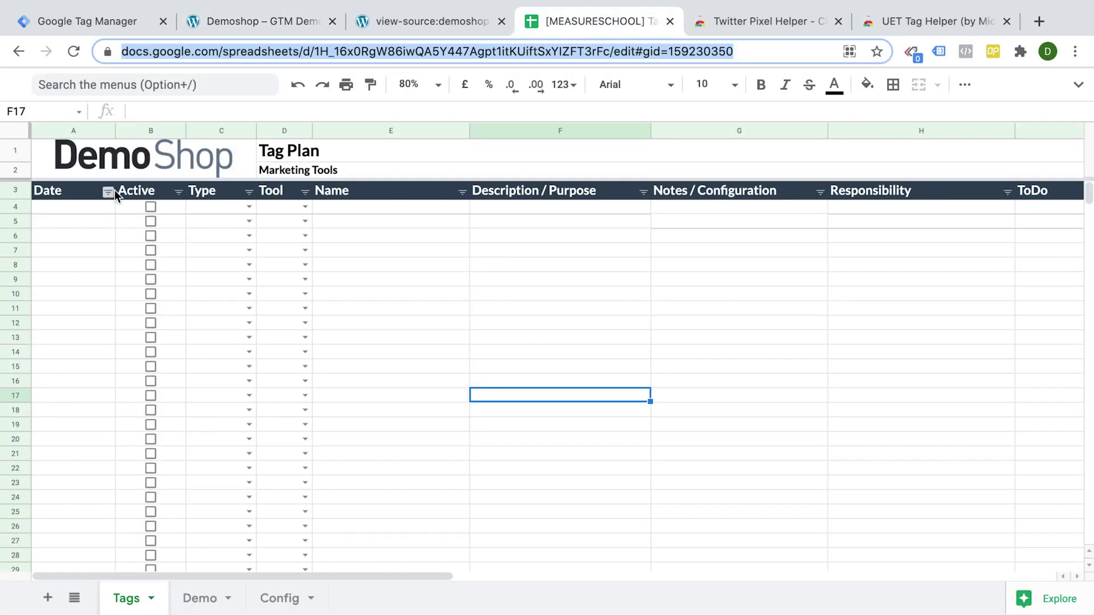
left_click(116, 160)
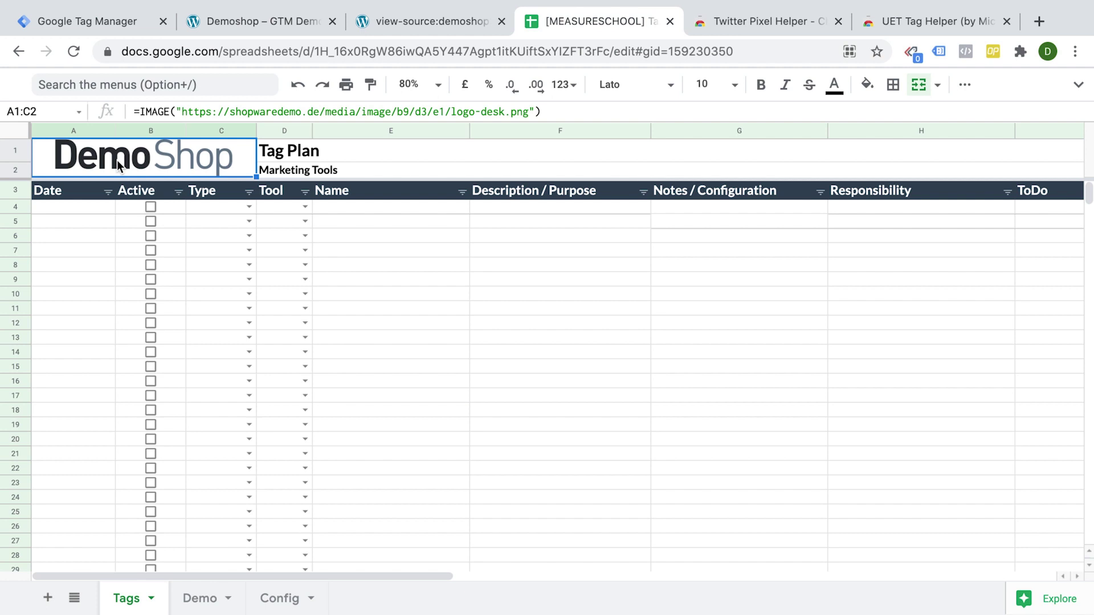
left_click_drag(81, 270, 85, 257)
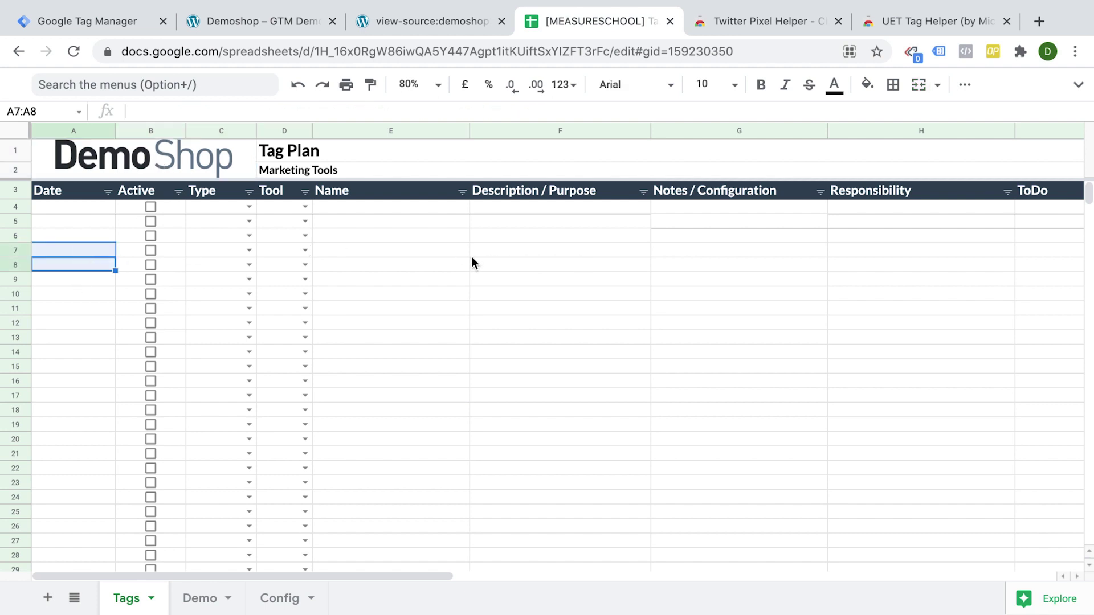
- Enter =TODAY() in A4 and paste it back as the fixed value 15/02/2021
left_click(58, 213)
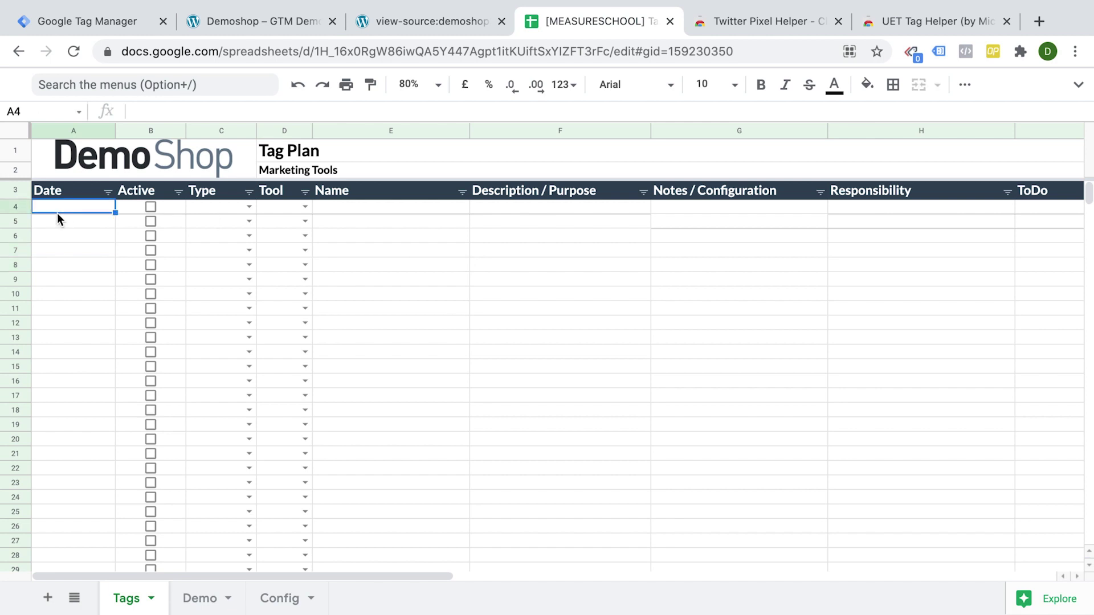
type("=today")
key("Tab")
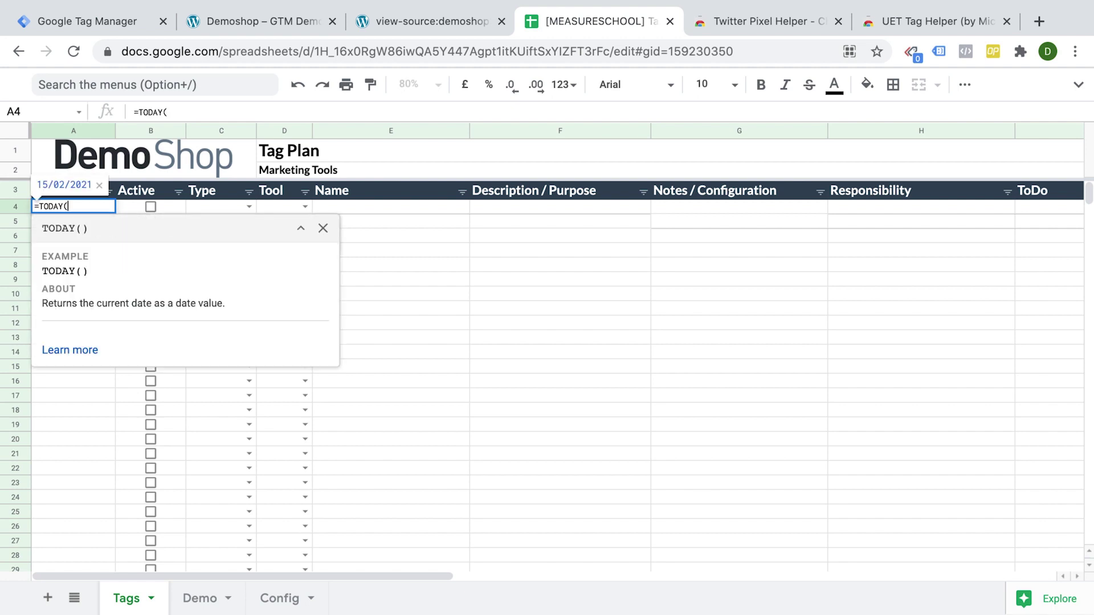
key("Return")
key("Up")
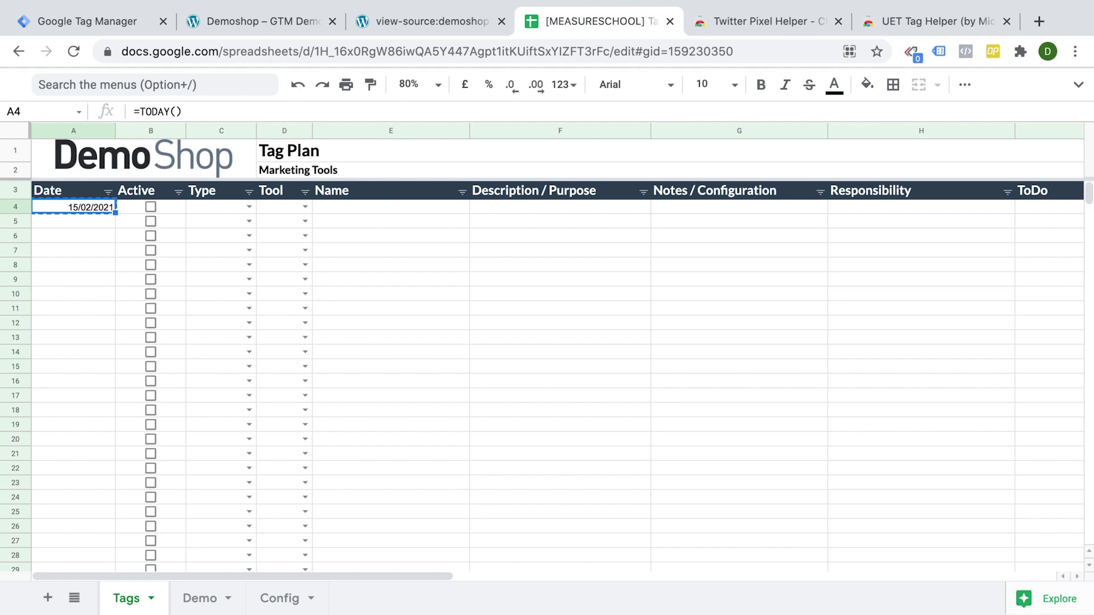
right_click(61, 206)
mouse_move(167, 357)
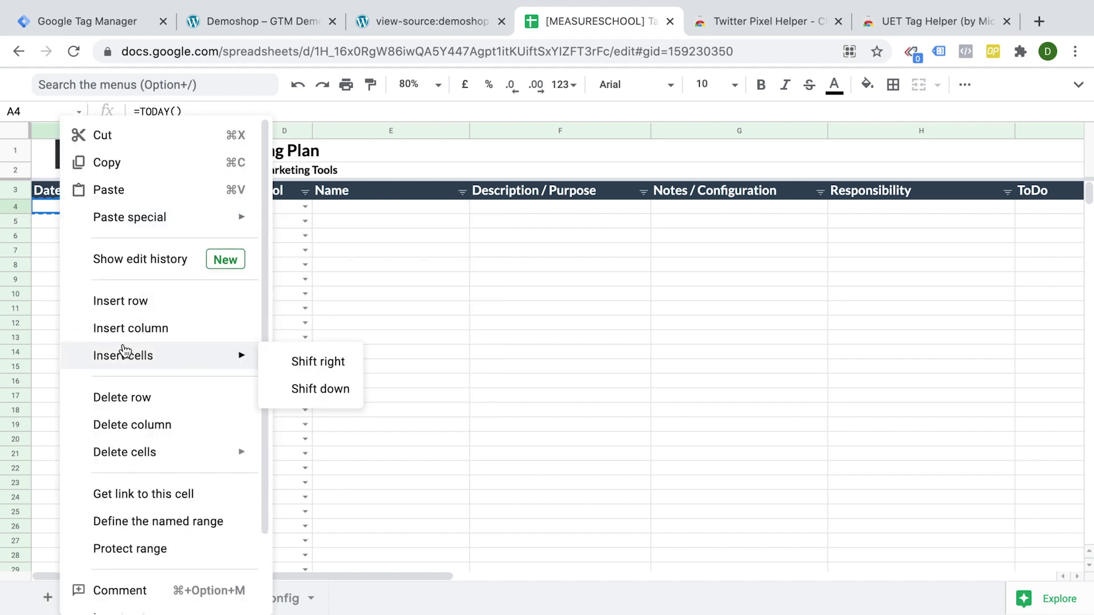
left_click(309, 226)
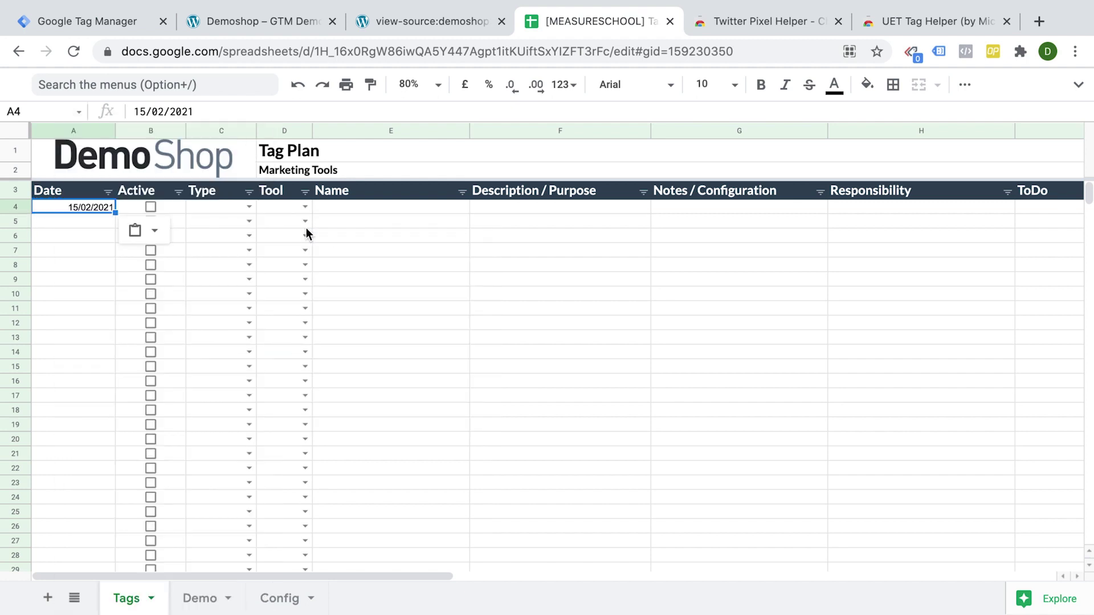
left_click(56, 238)
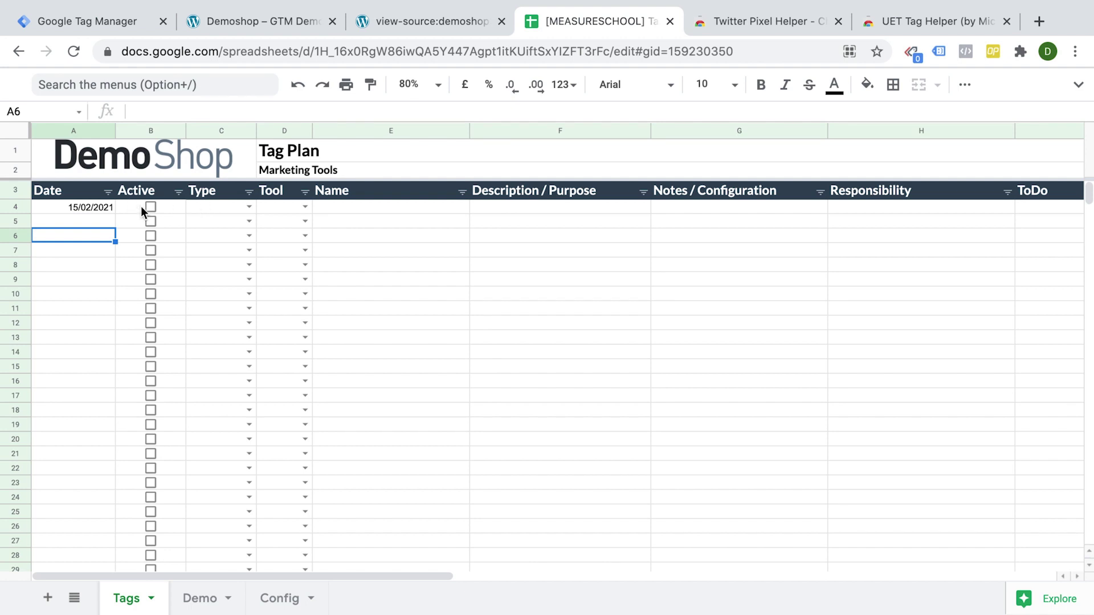
- Choose Event in C4's Type dropdown and GA4 in D4's Tool dropdown
left_click(248, 206)
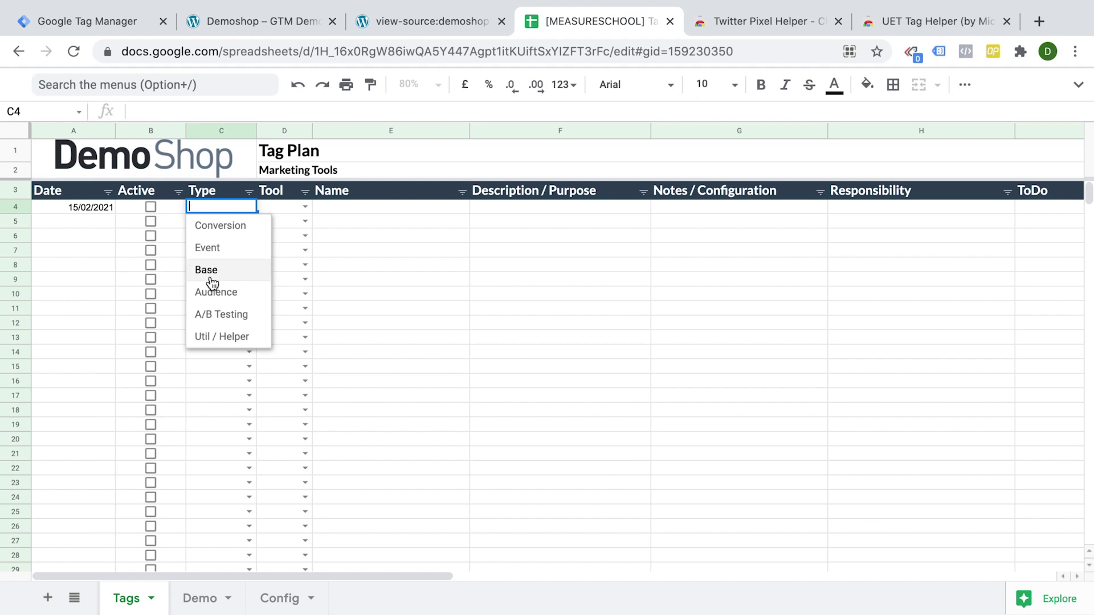
left_click(209, 249)
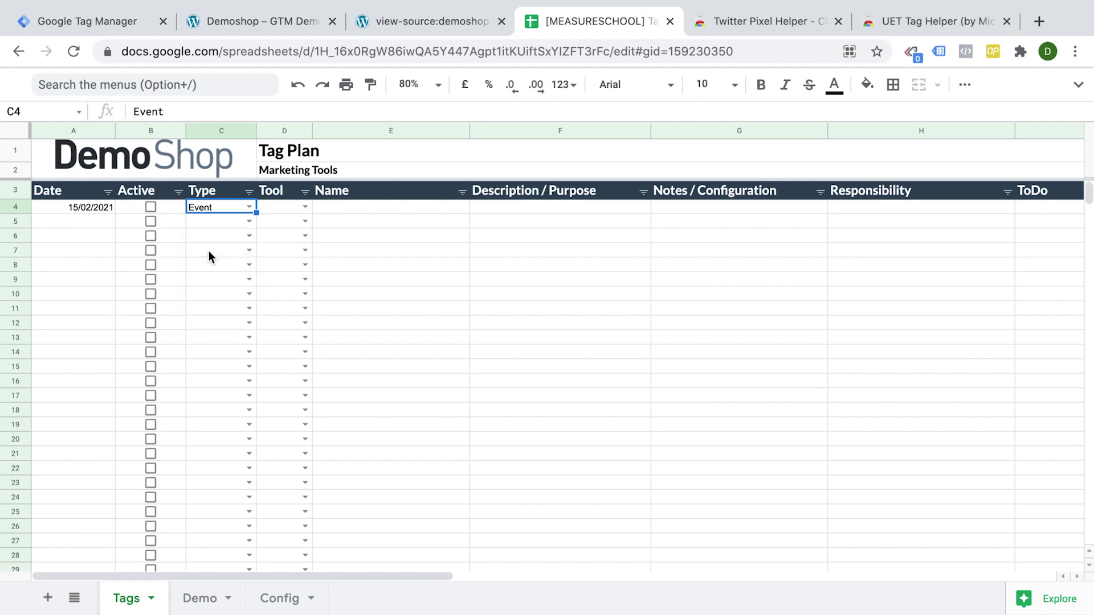
left_click(301, 207)
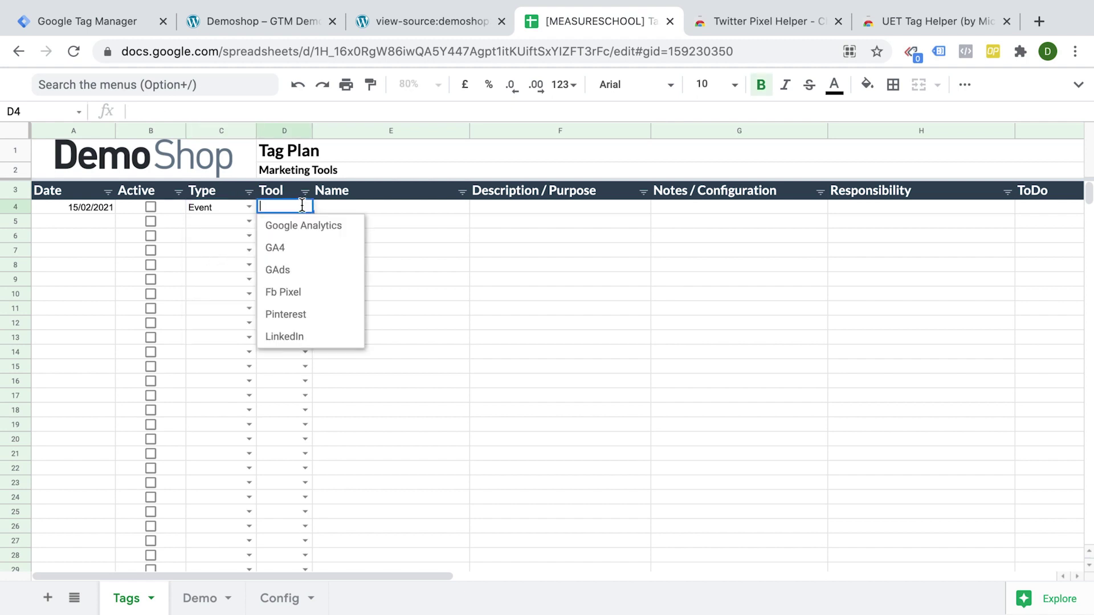
left_click(273, 247)
left_click(343, 207)
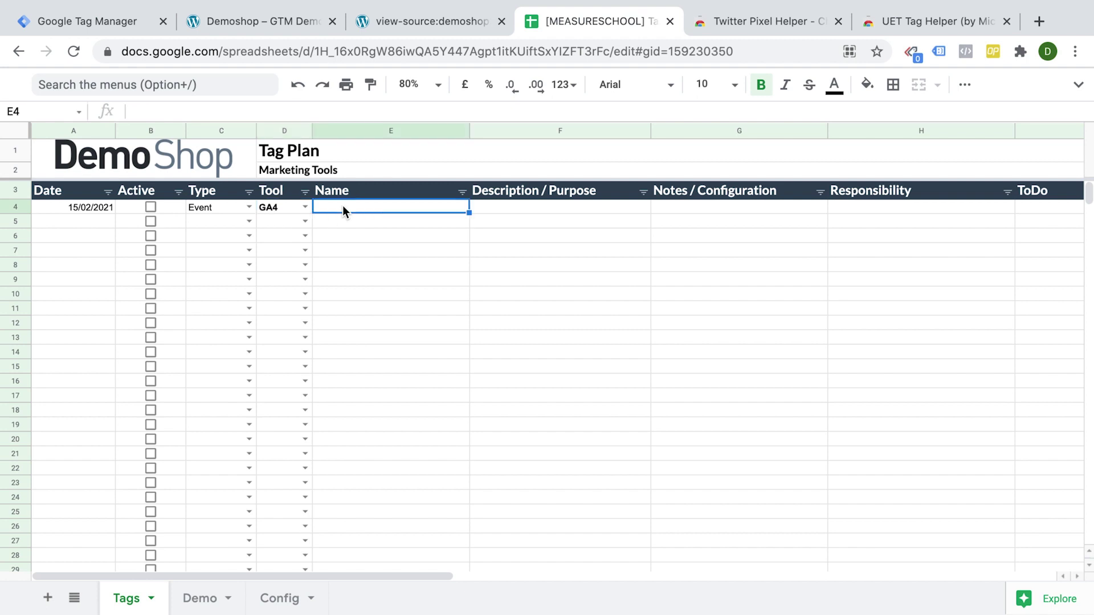
type("GA4 - E")
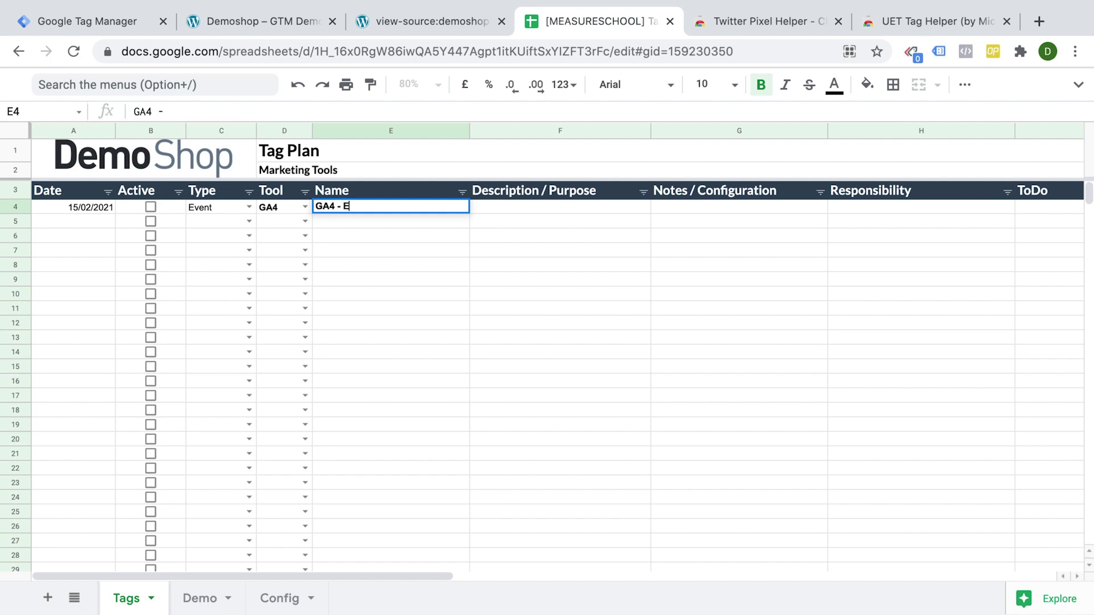
type("vent - Butto")
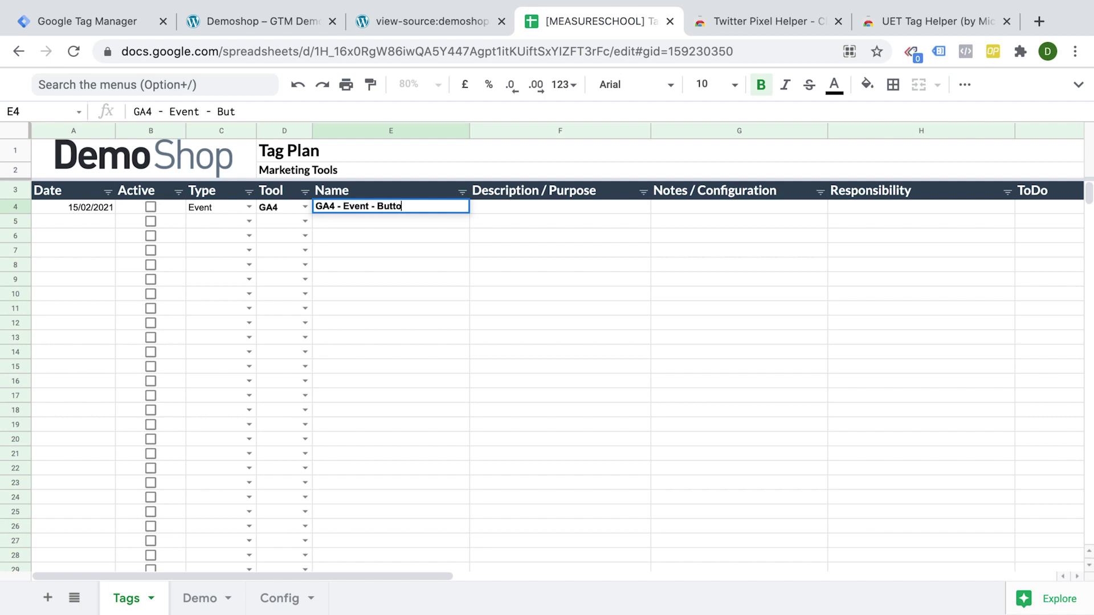
type("n Click")
- Fill E4–I4: 'GA4 - Event - Button Click', button-tracking description, Click Text, Julian, migrate to GTM
key("Return")
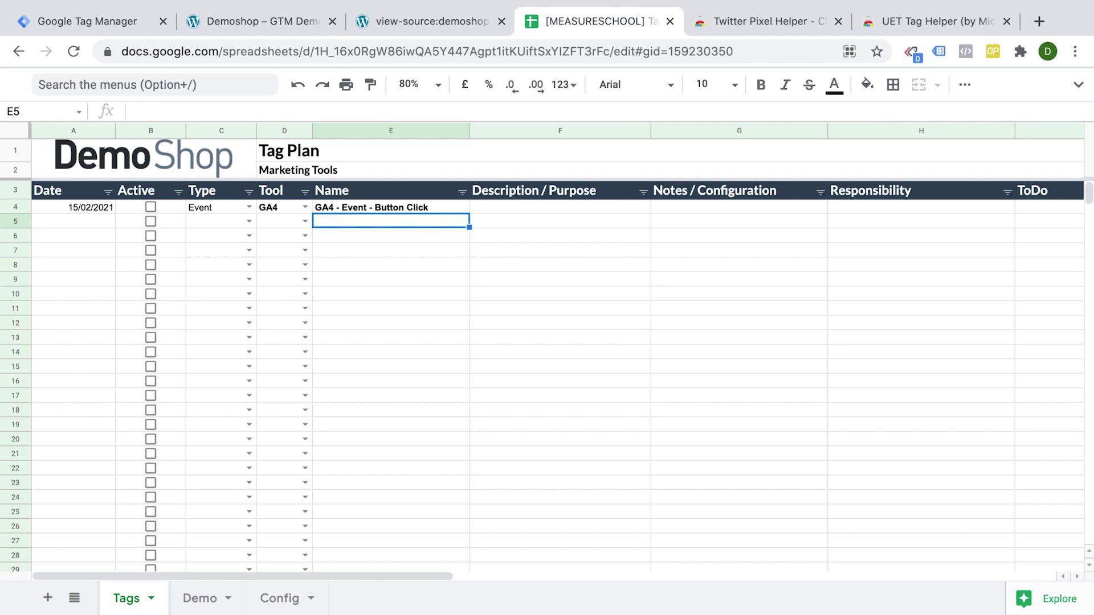
key("Right")
key("Up")
type("Tracks all B")
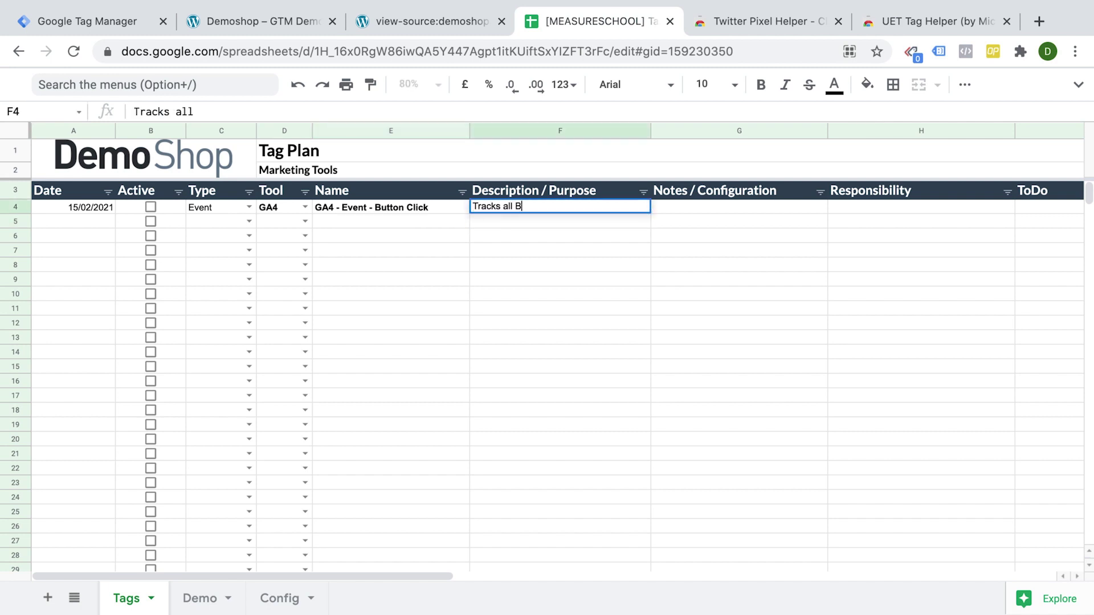
type("uttons on Pages")
key("Tab")
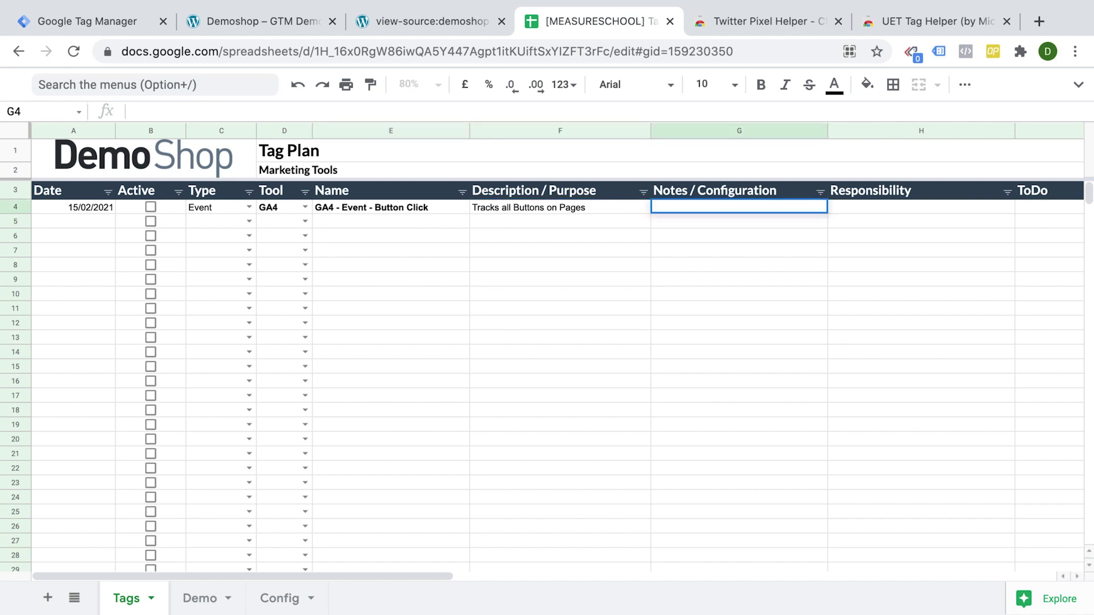
type("Parameters:")
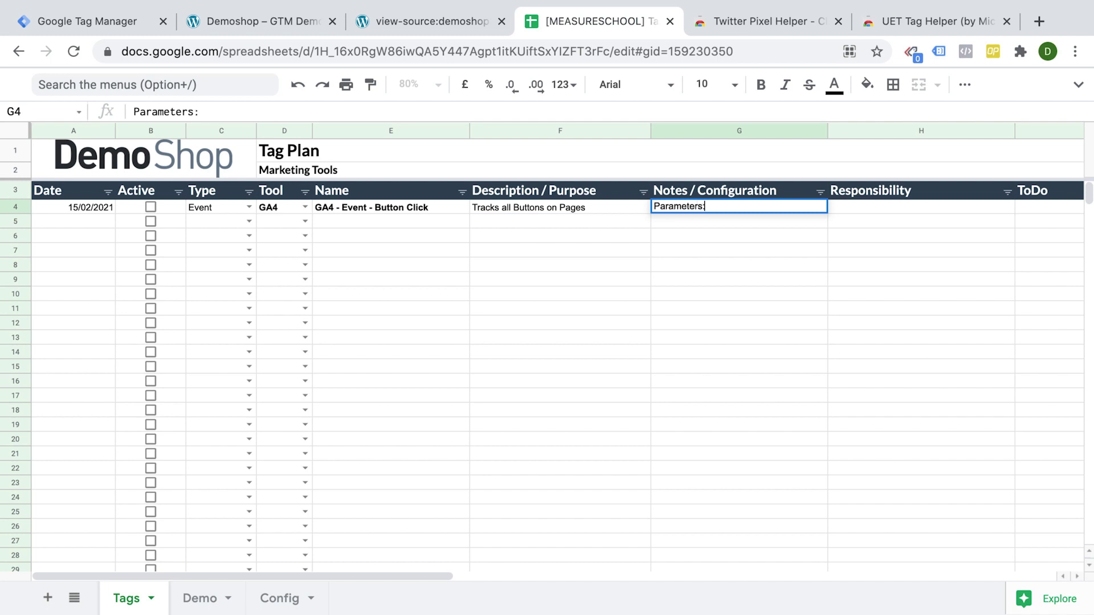
type(" Click Text")
key("Tab")
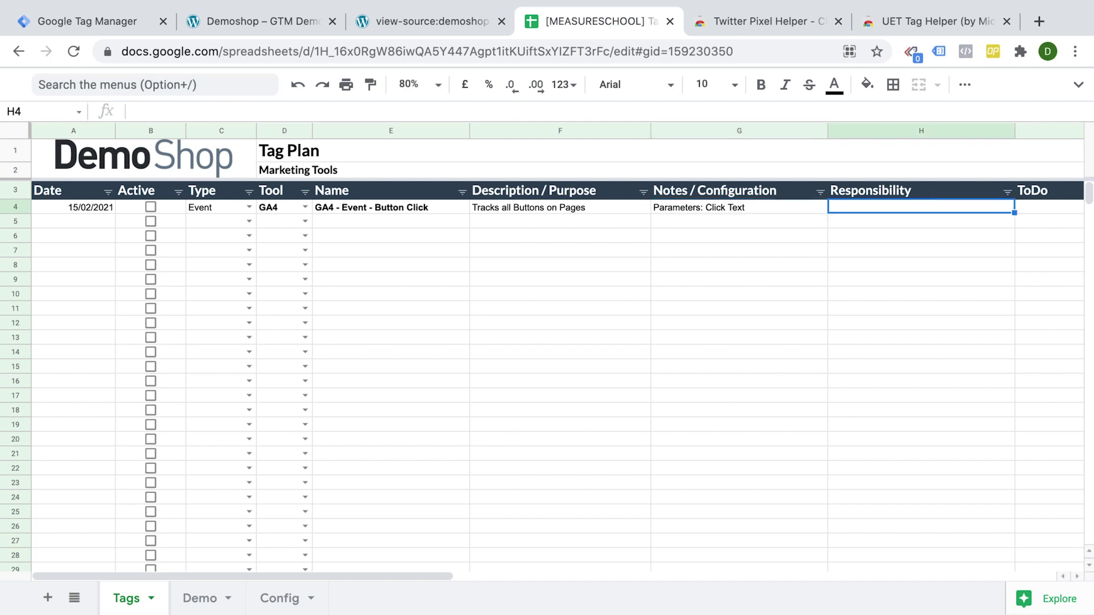
type("Julian")
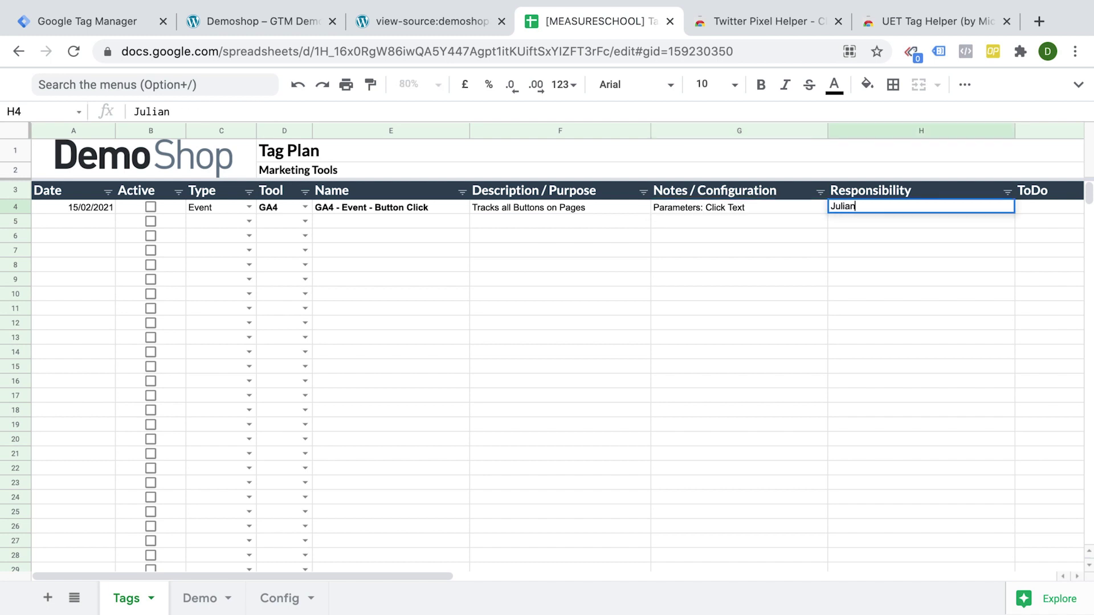
key("Tab")
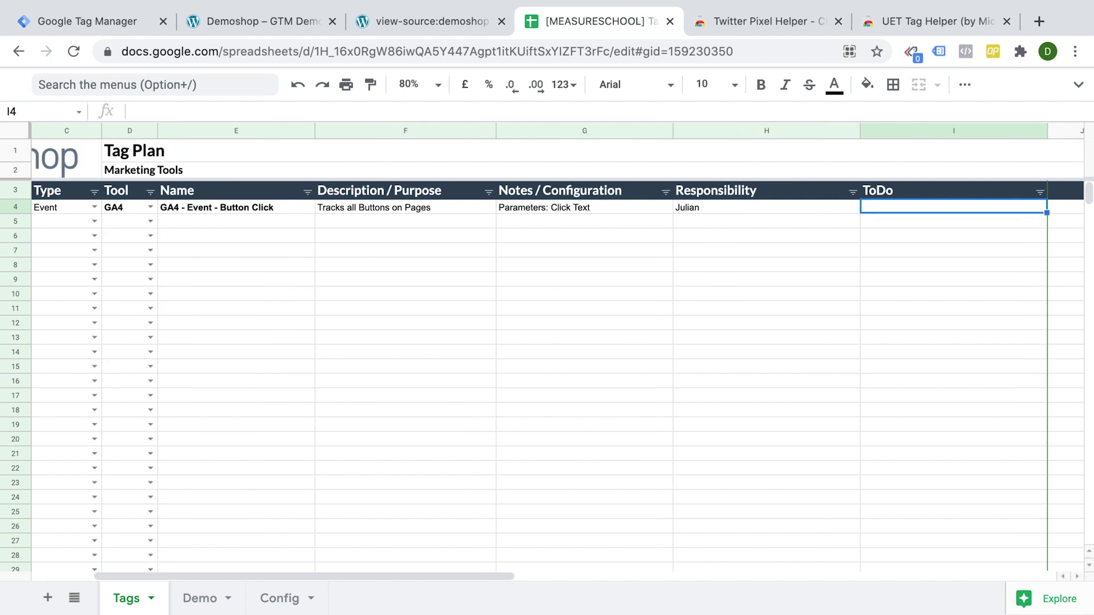
type("migrate t")
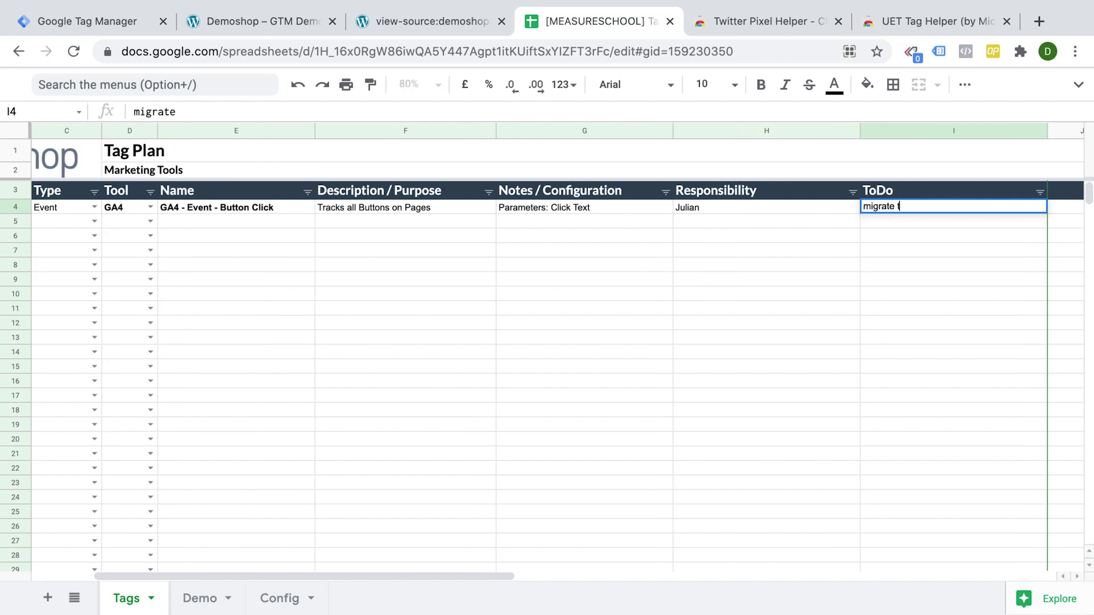
type("o GTM")
key("Return")
key("Left")
key("Left")
key("Left")
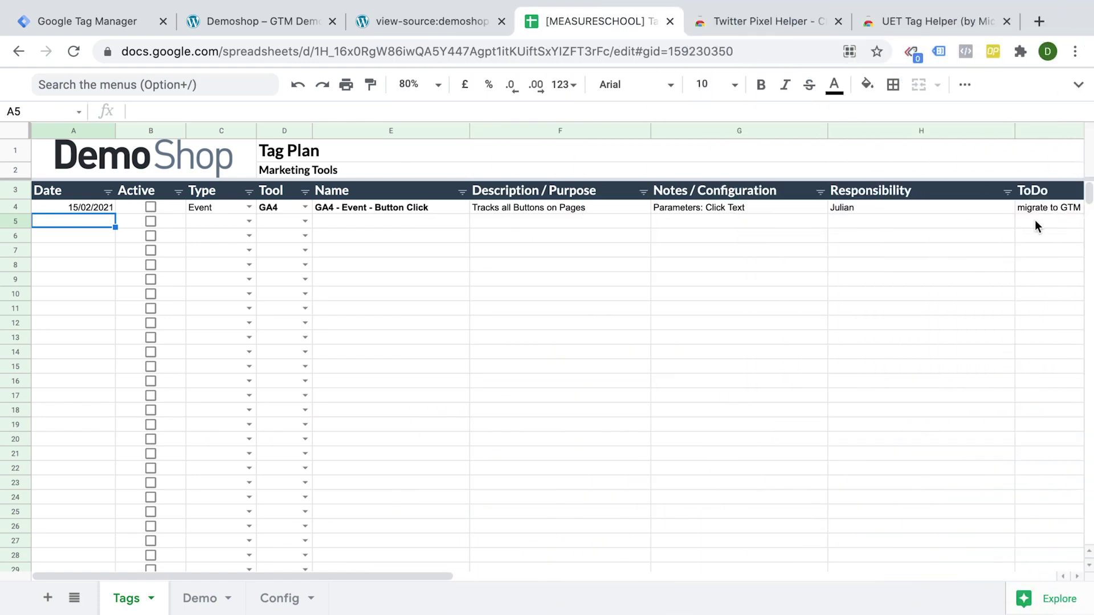
left_click(201, 600)
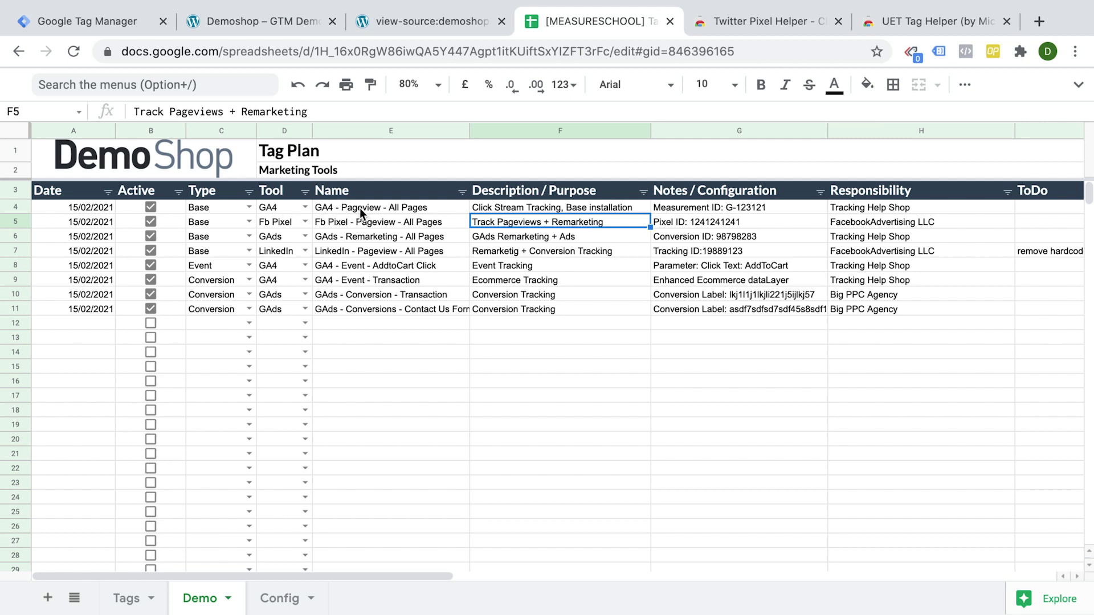
- Review the Demo sheet's GA4 Measurement ID note in G4 and Fb Pixel ID note in G5
left_click(718, 207)
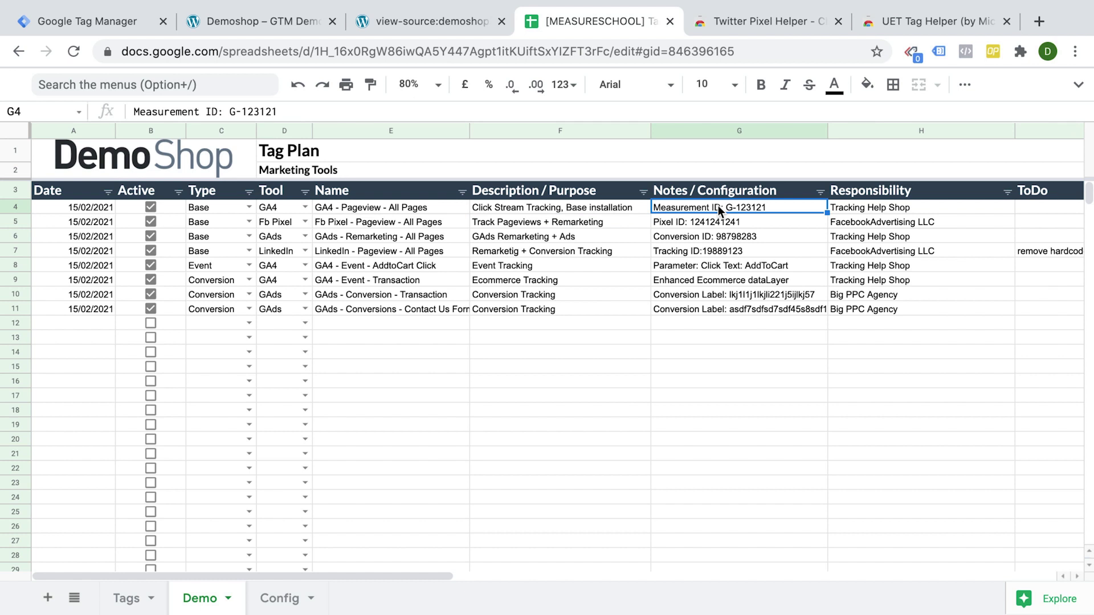
left_click(708, 227)
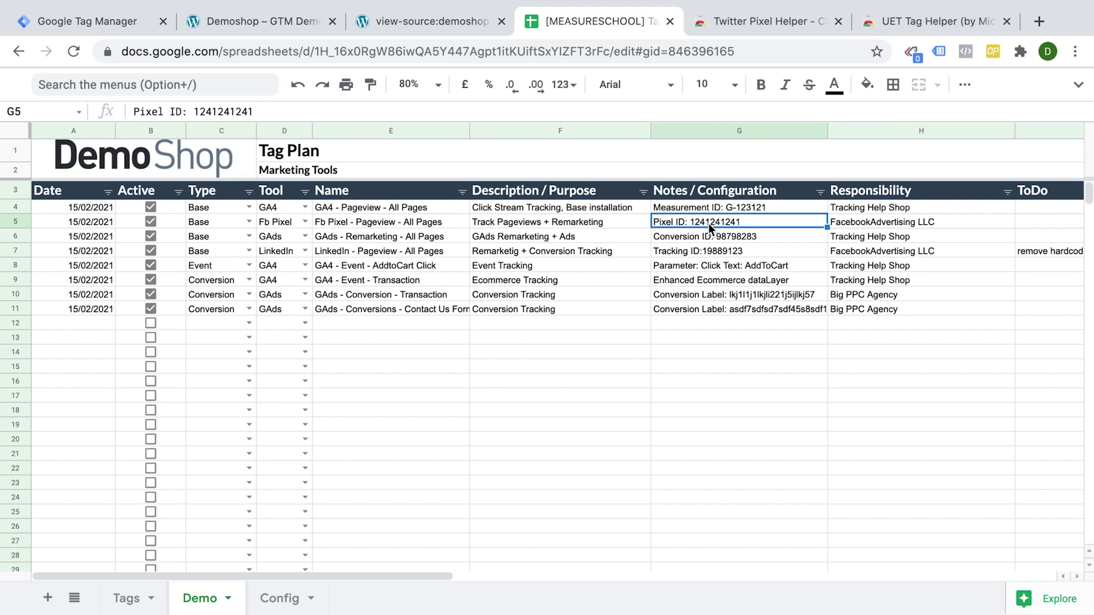
left_click(747, 209)
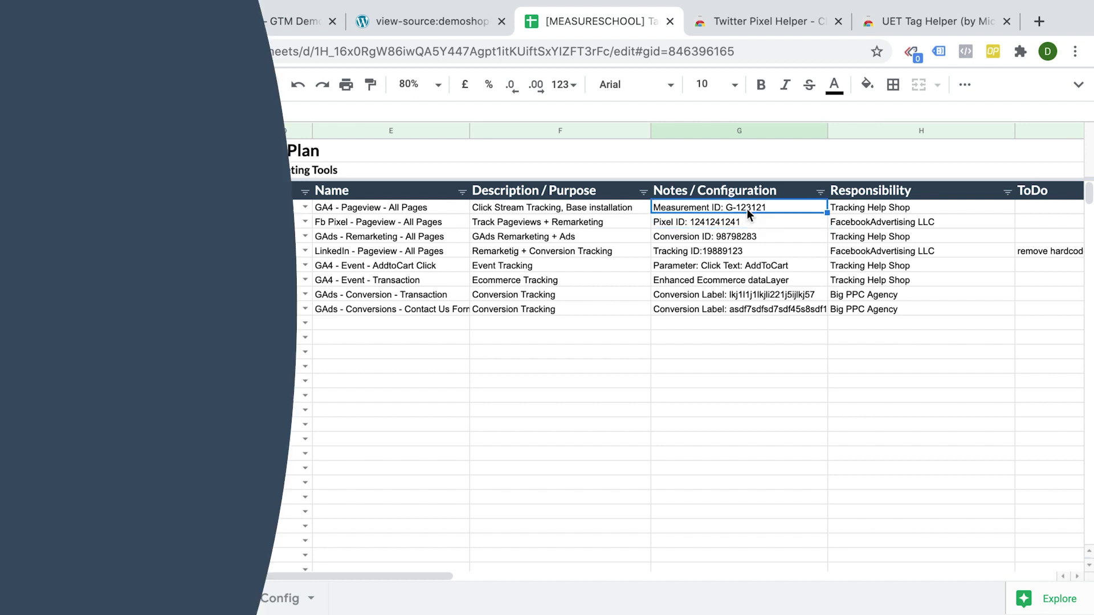